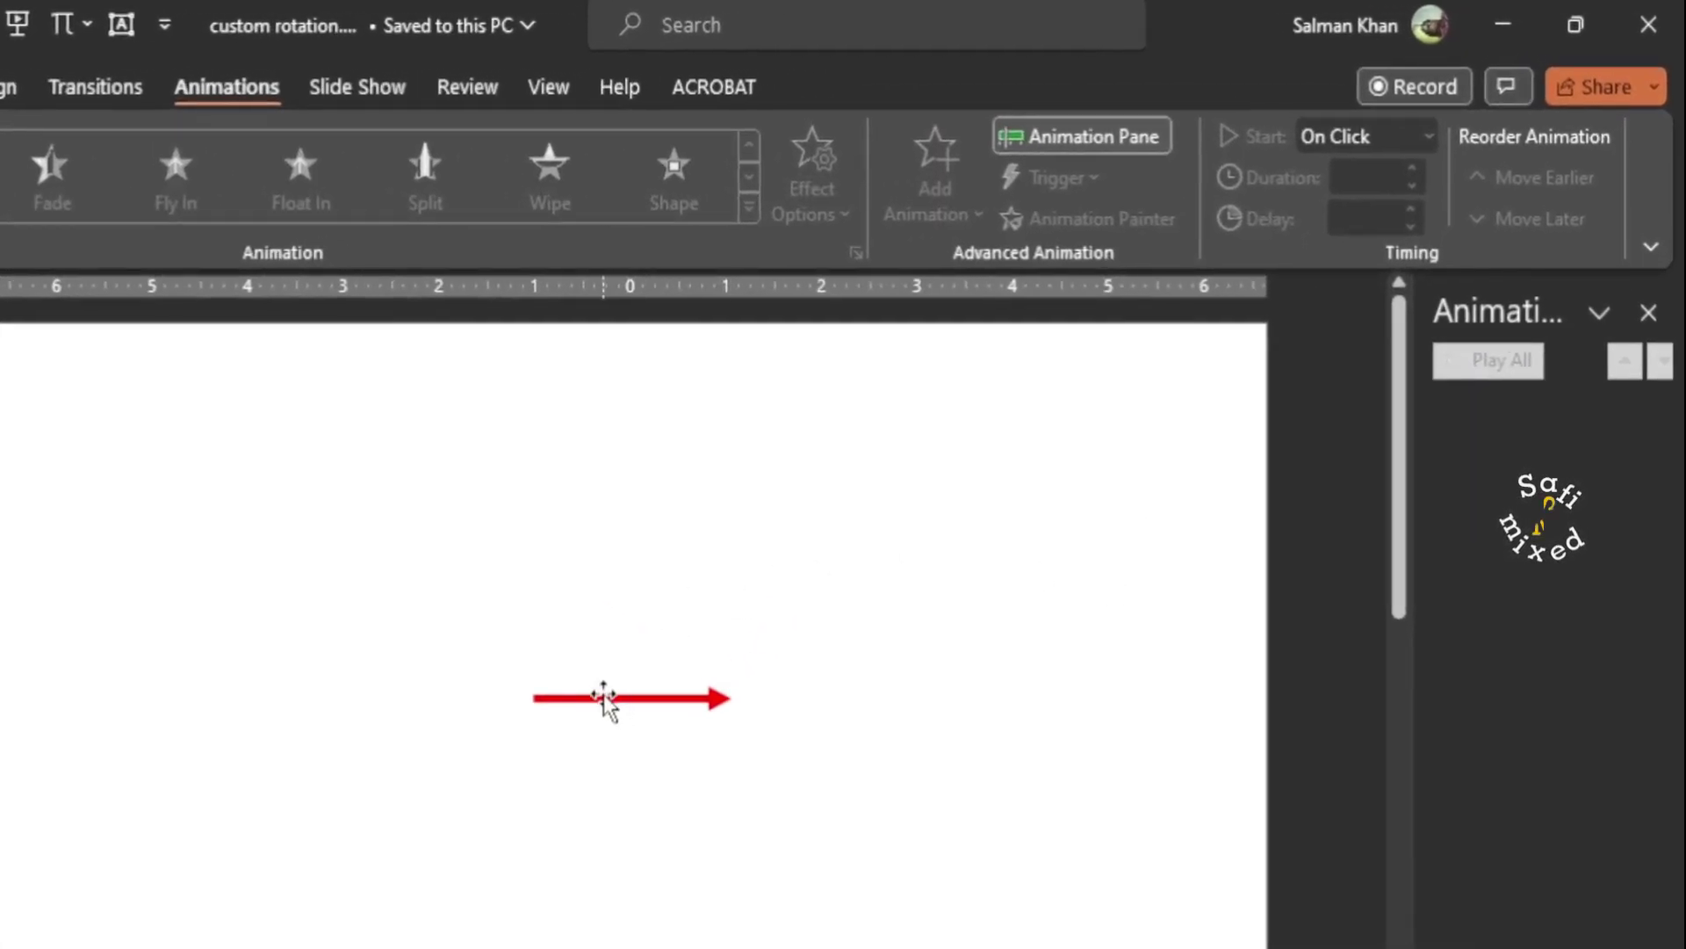
Step: Apply the Emphasis Spin animation to the red arrow group
click(603, 695)
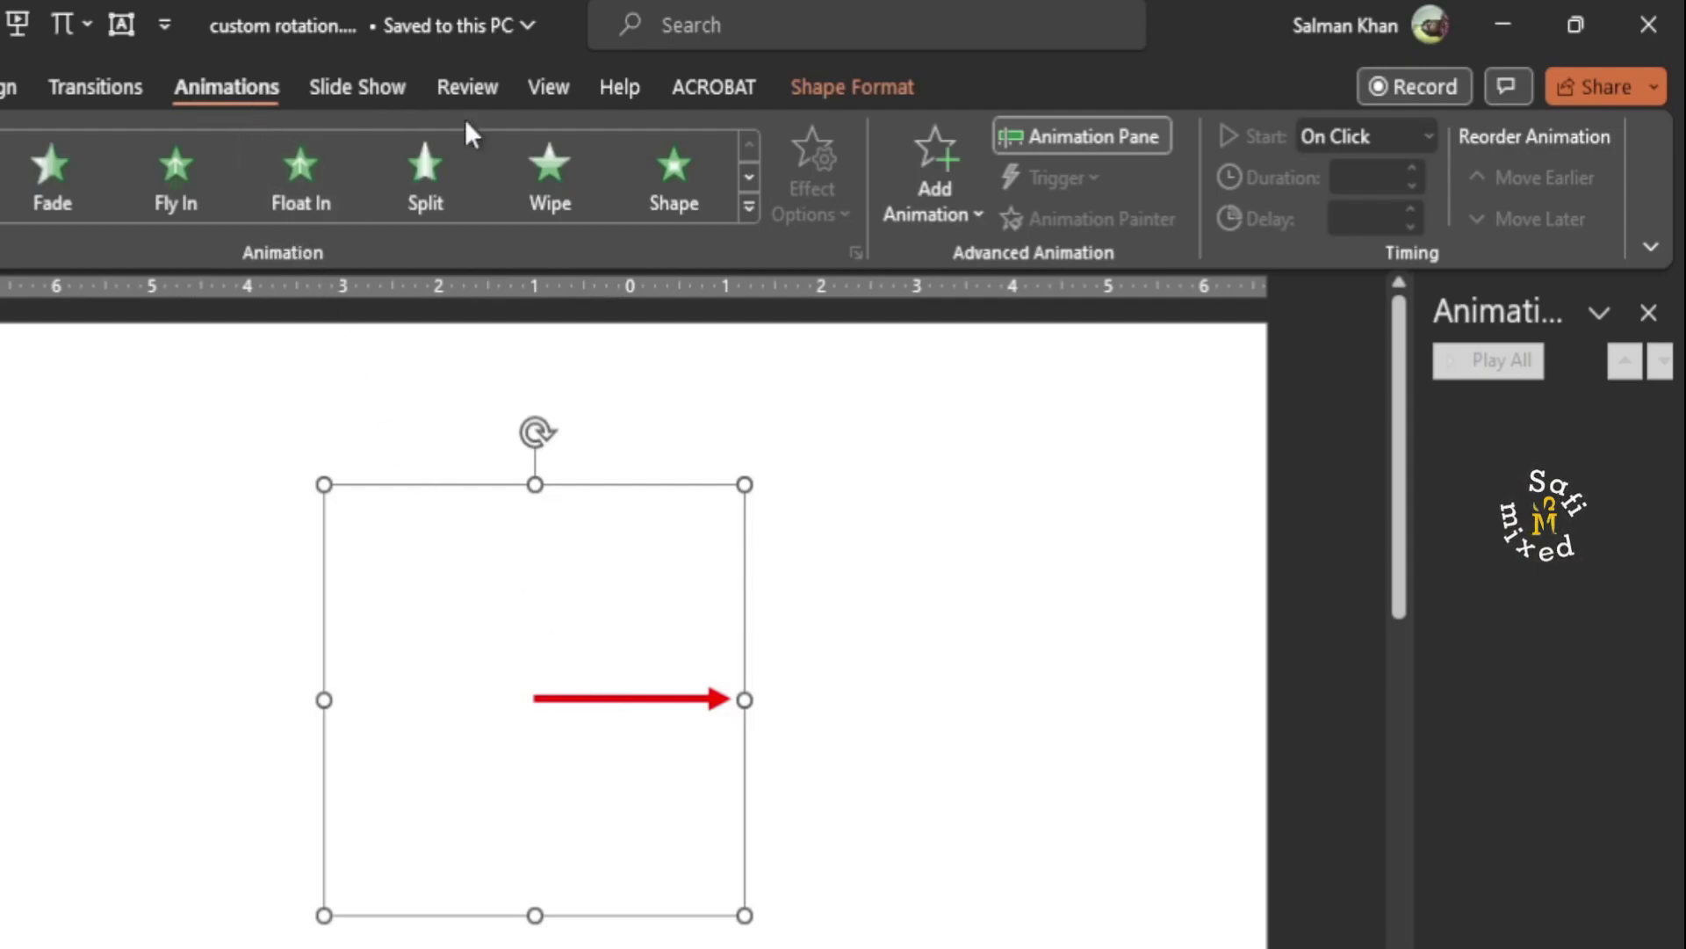
click(749, 207)
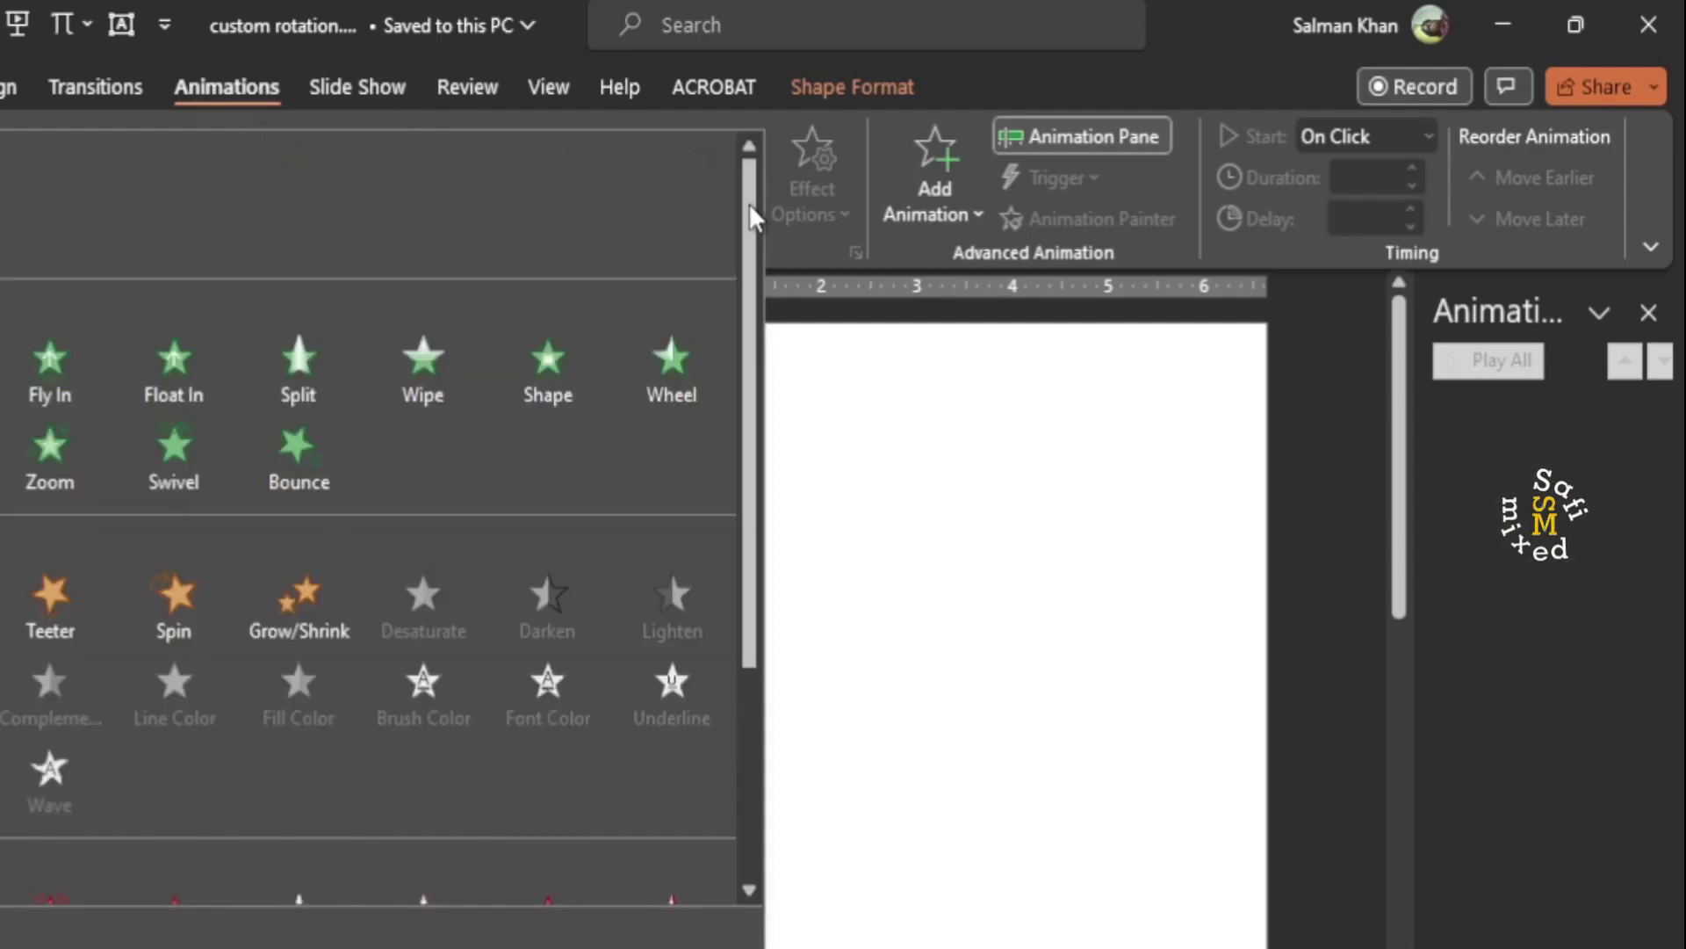
click(188, 594)
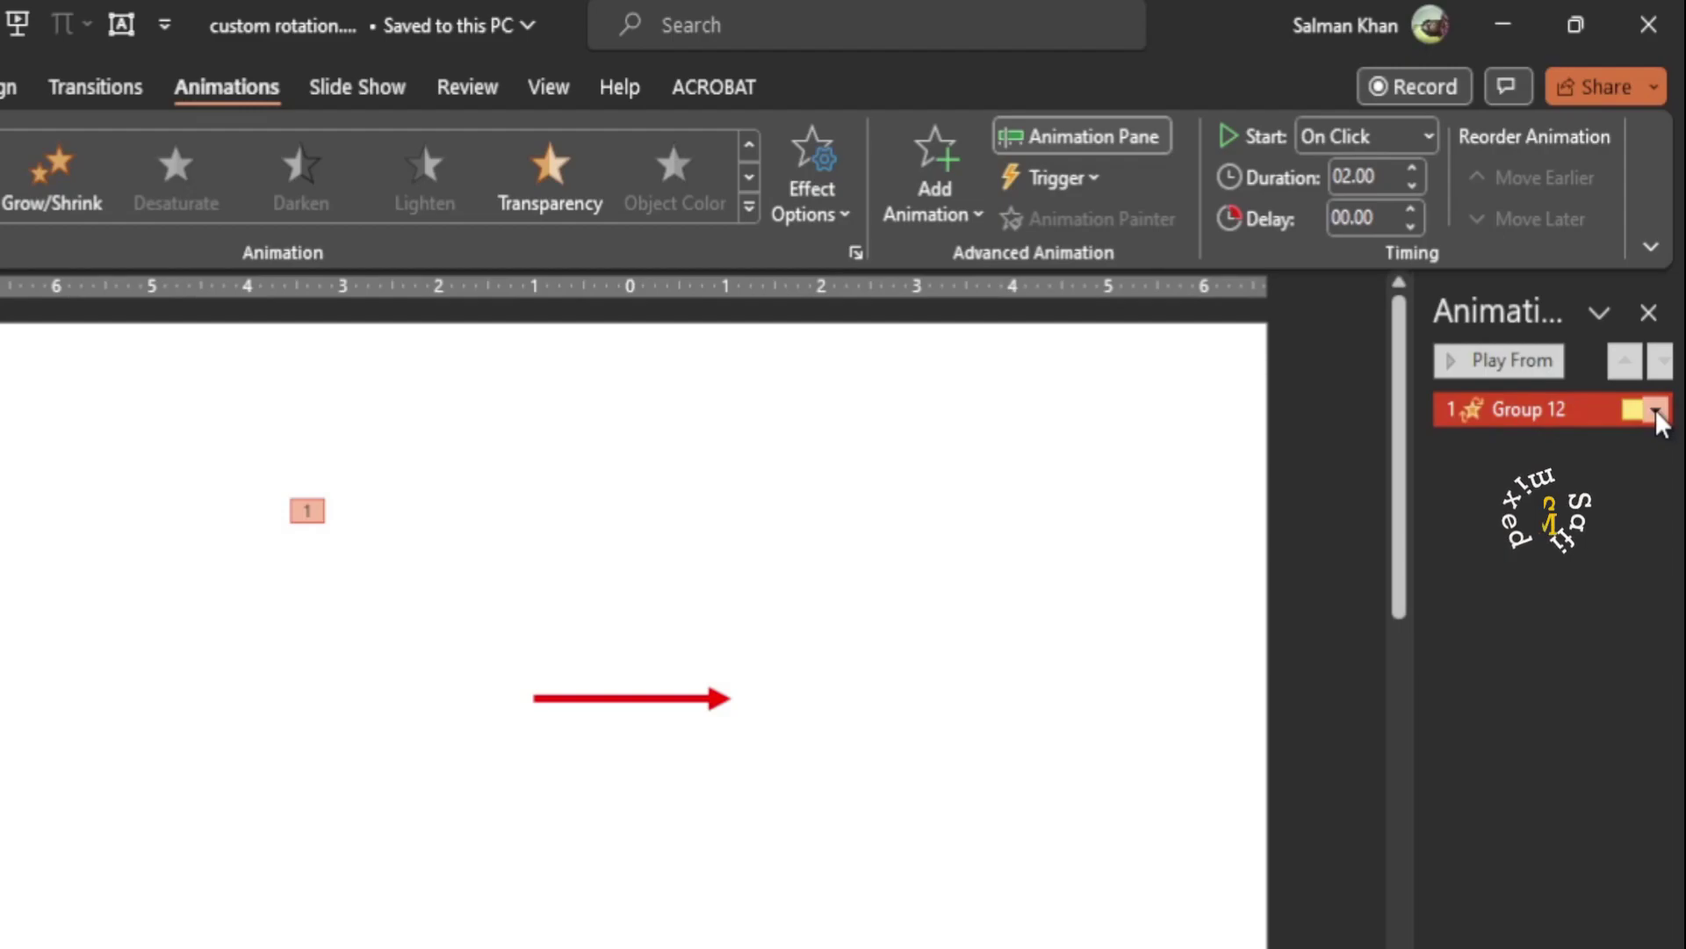
Step: In Group 12's Spin effect options, set Amount to Quarter Spin, counterclockwise
click(1654, 409)
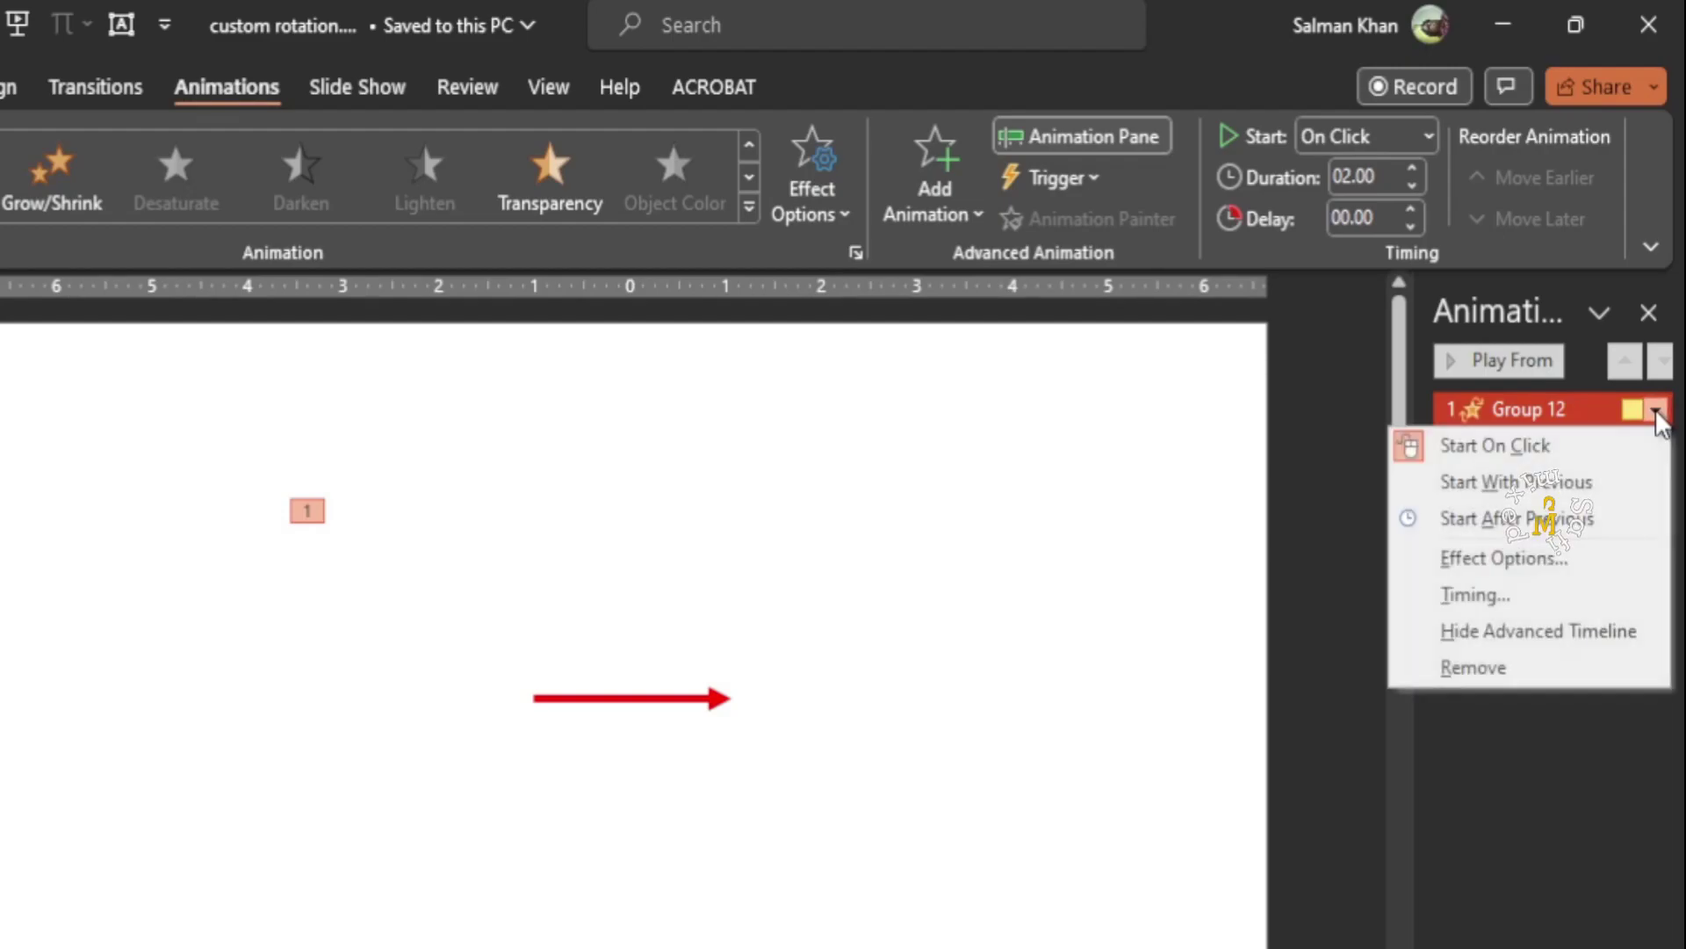
click(1504, 559)
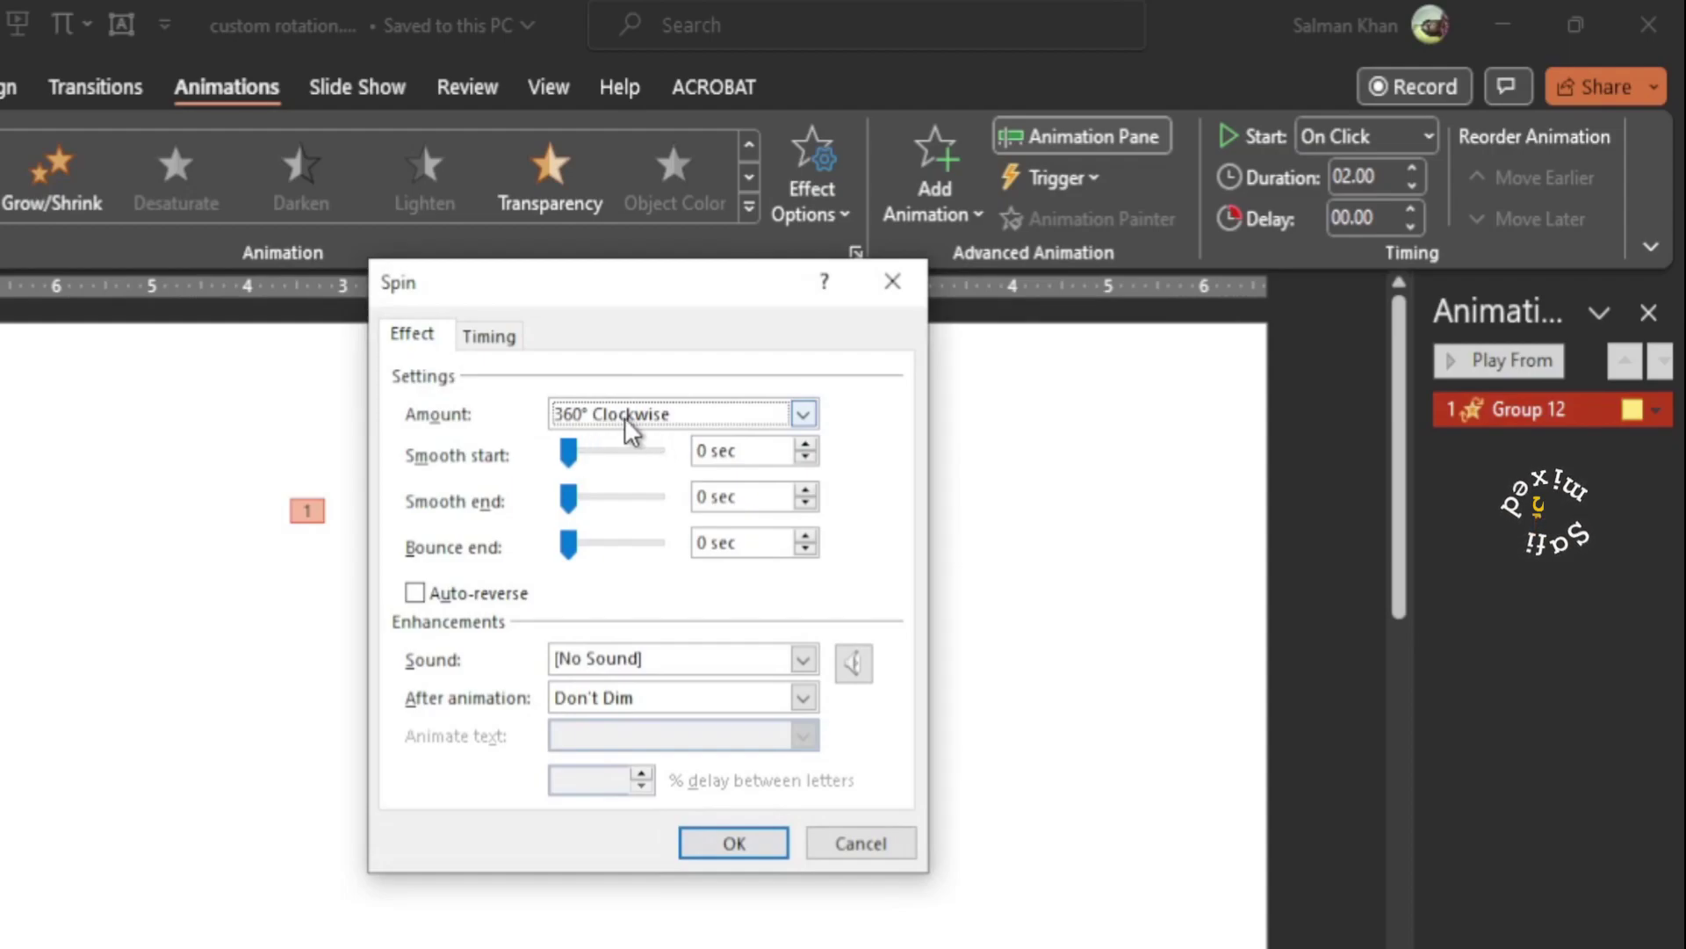
click(802, 413)
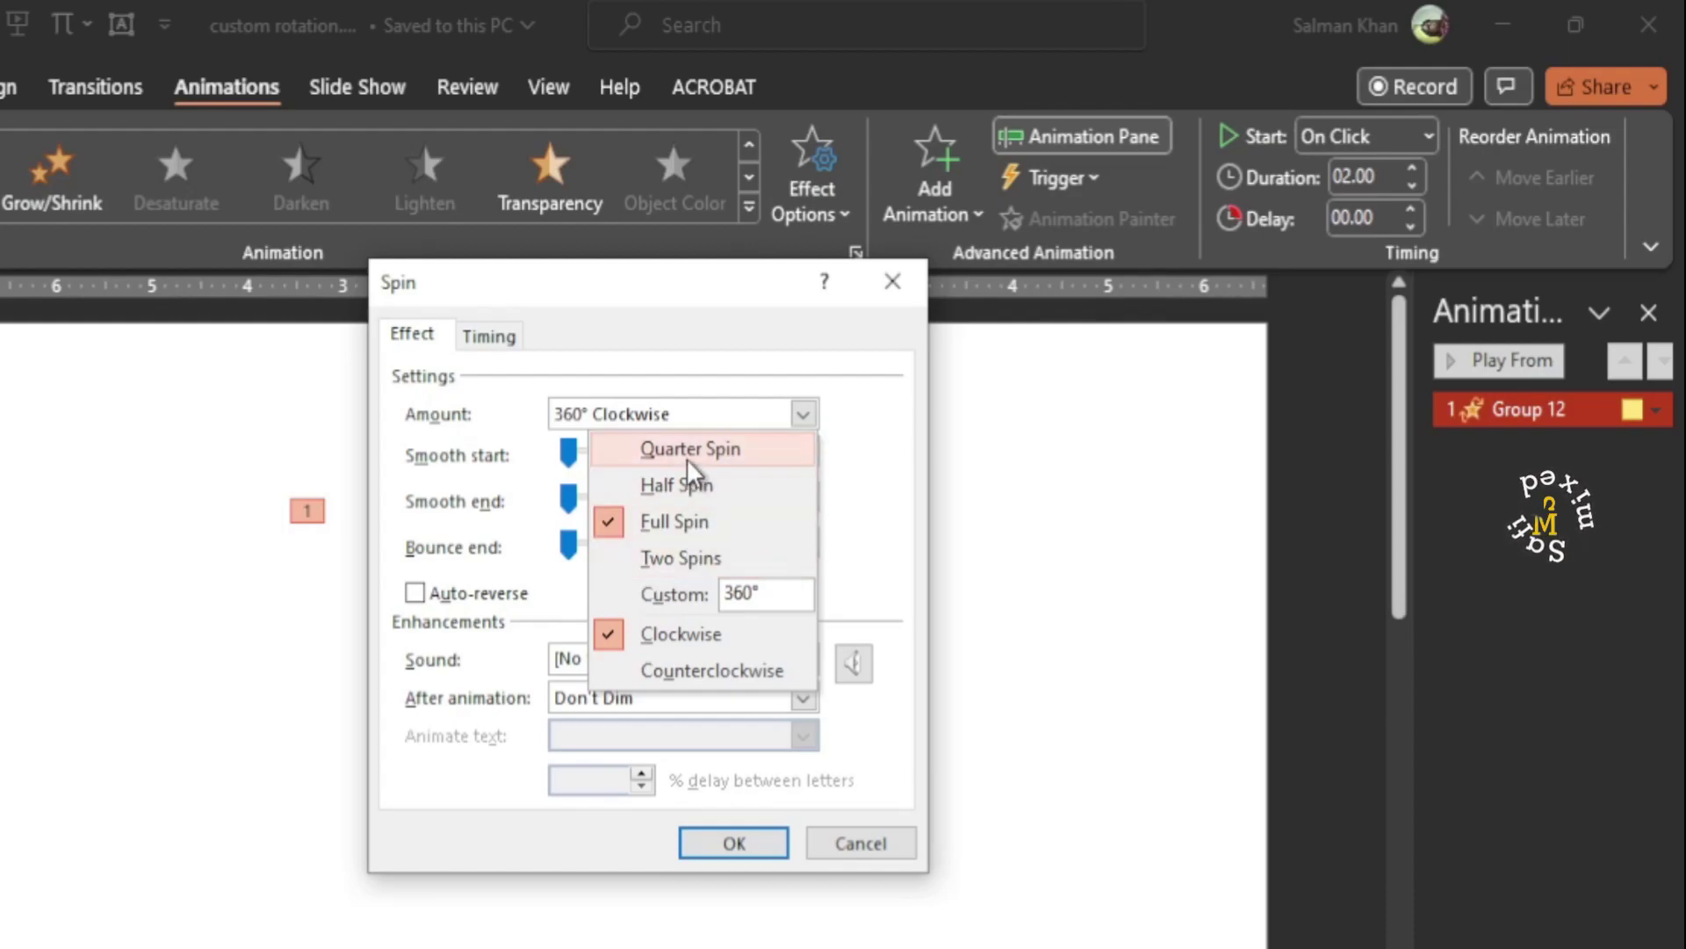
click(663, 450)
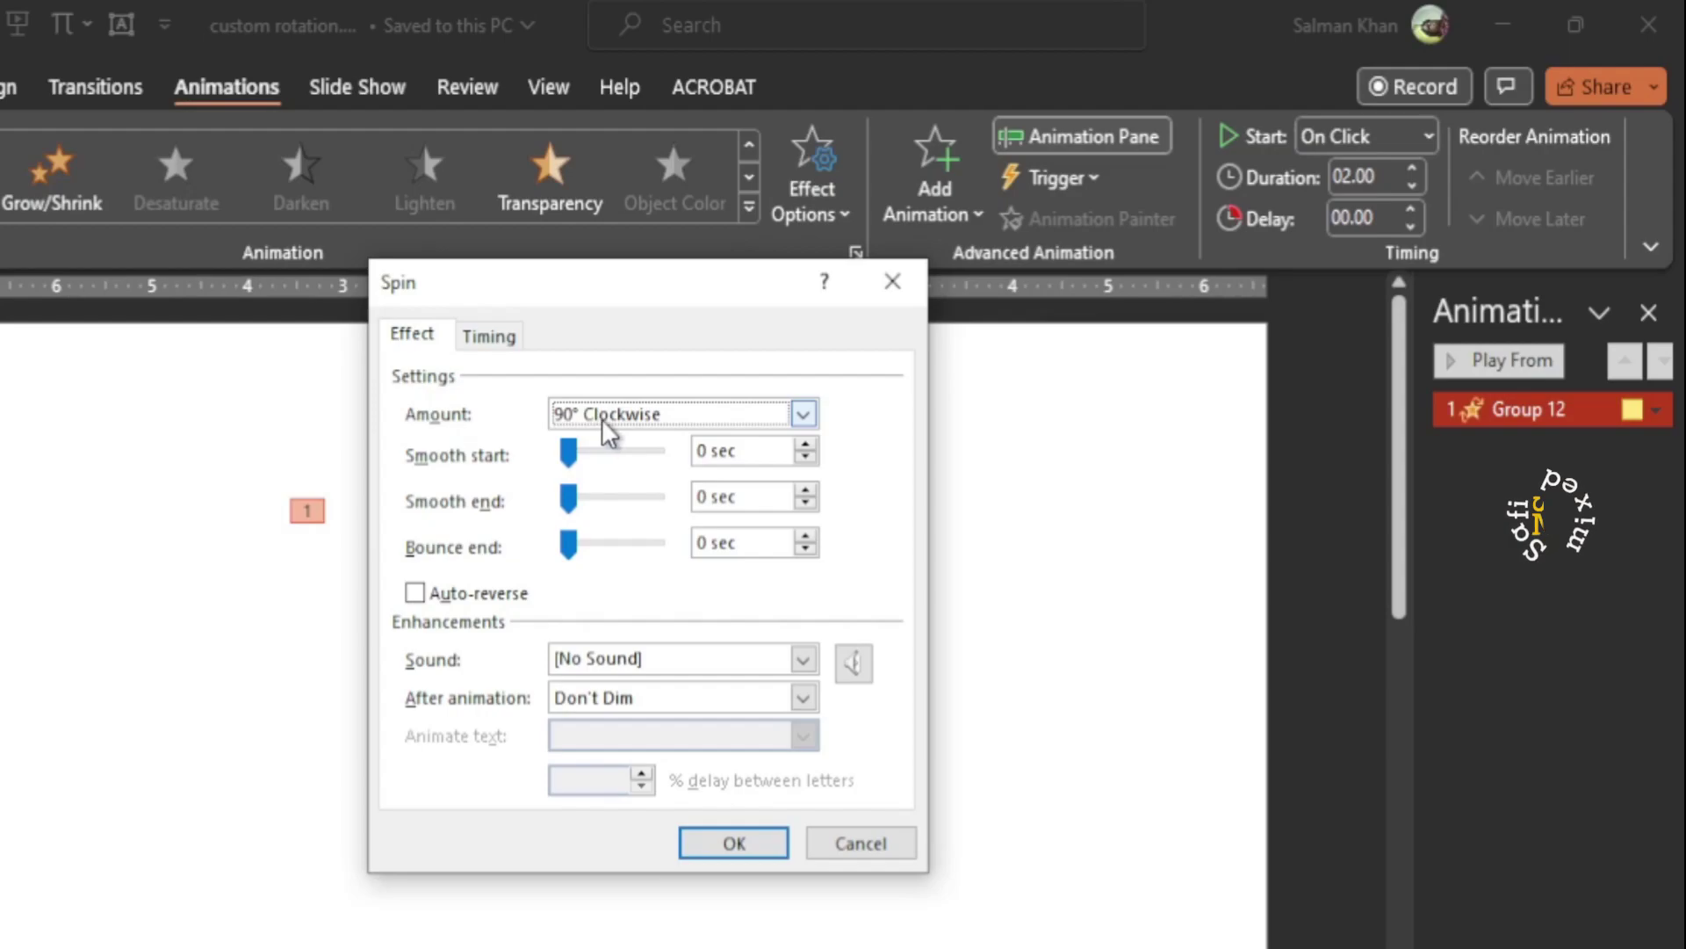
click(803, 412)
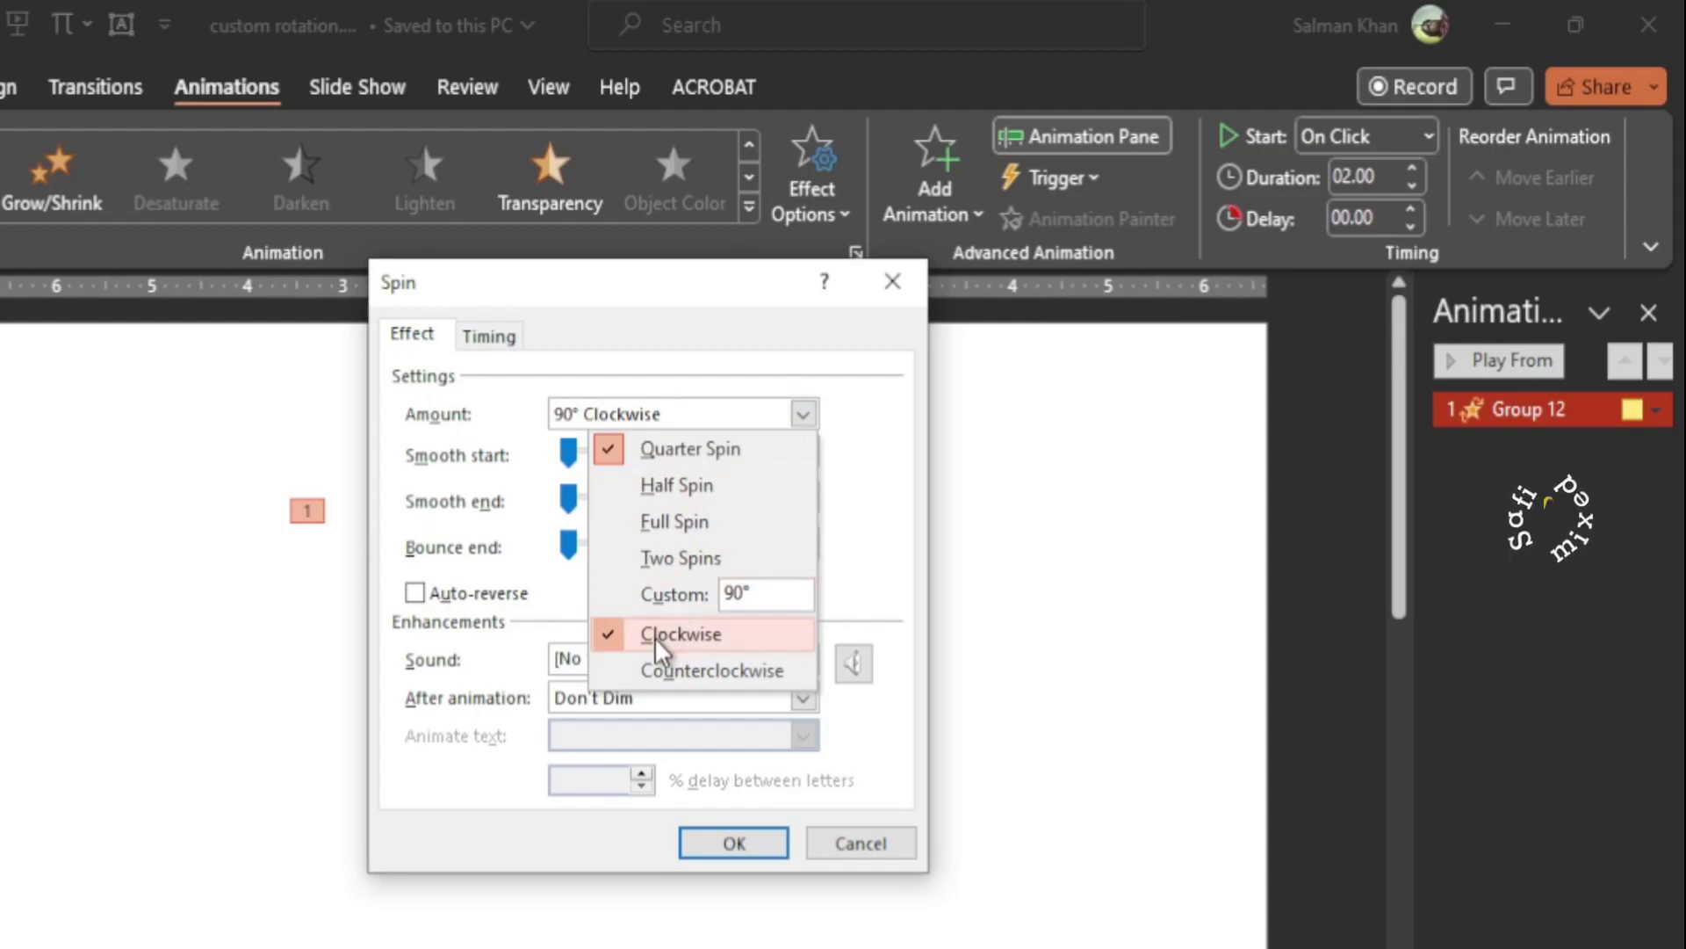
click(652, 673)
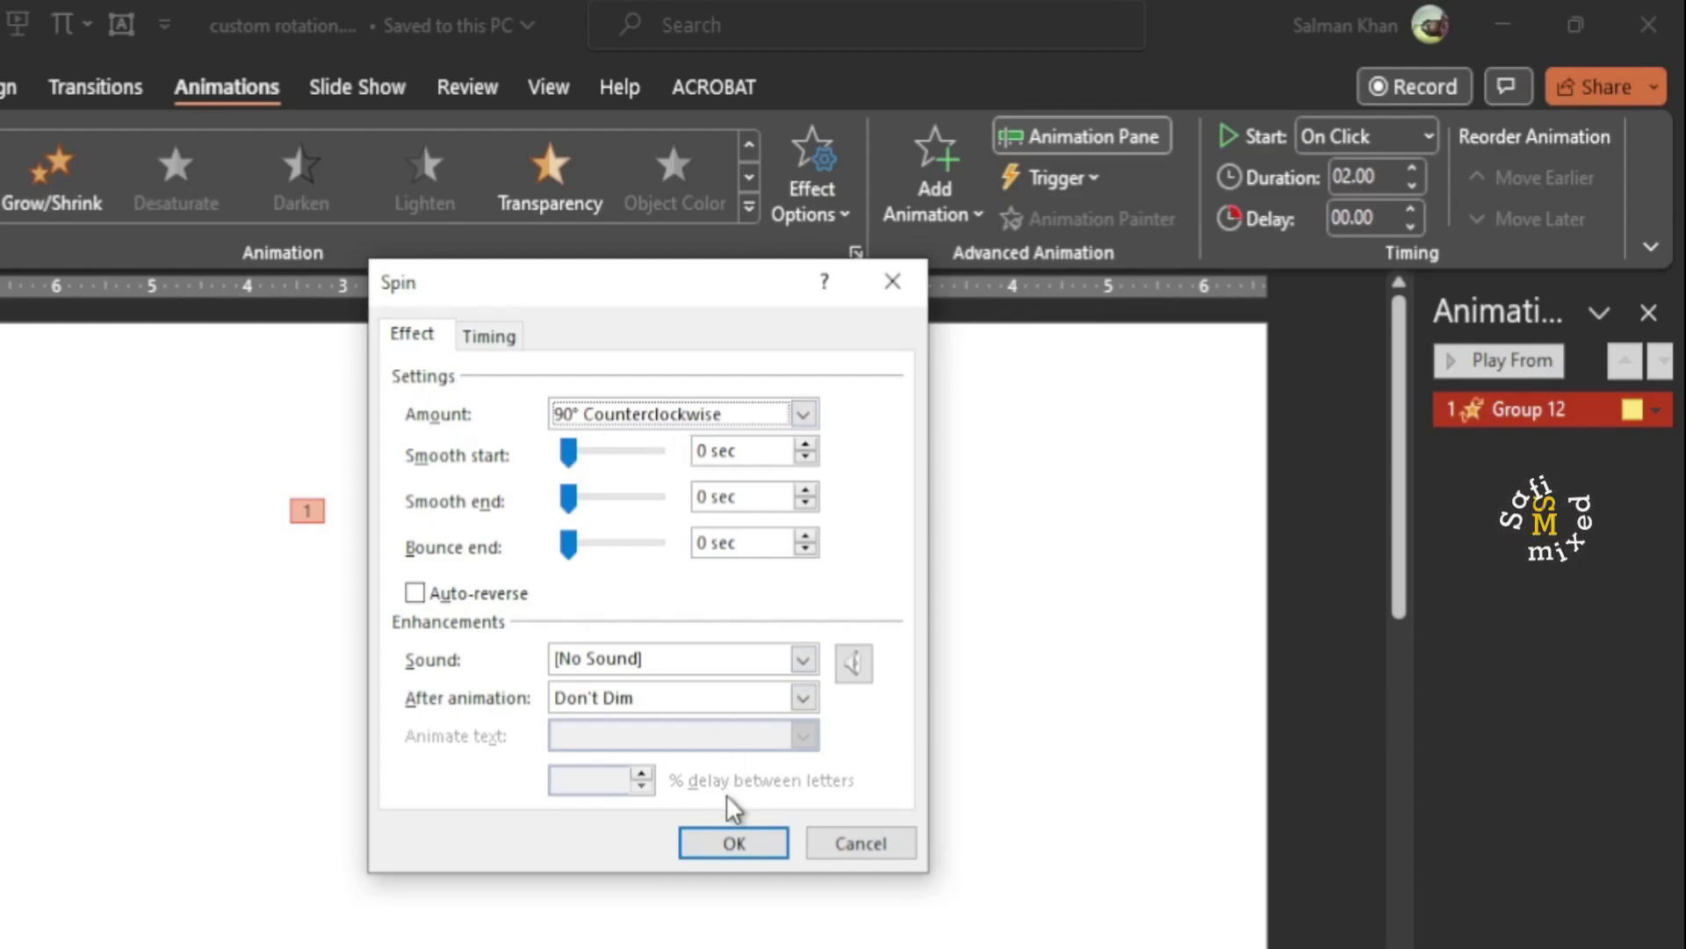
click(803, 415)
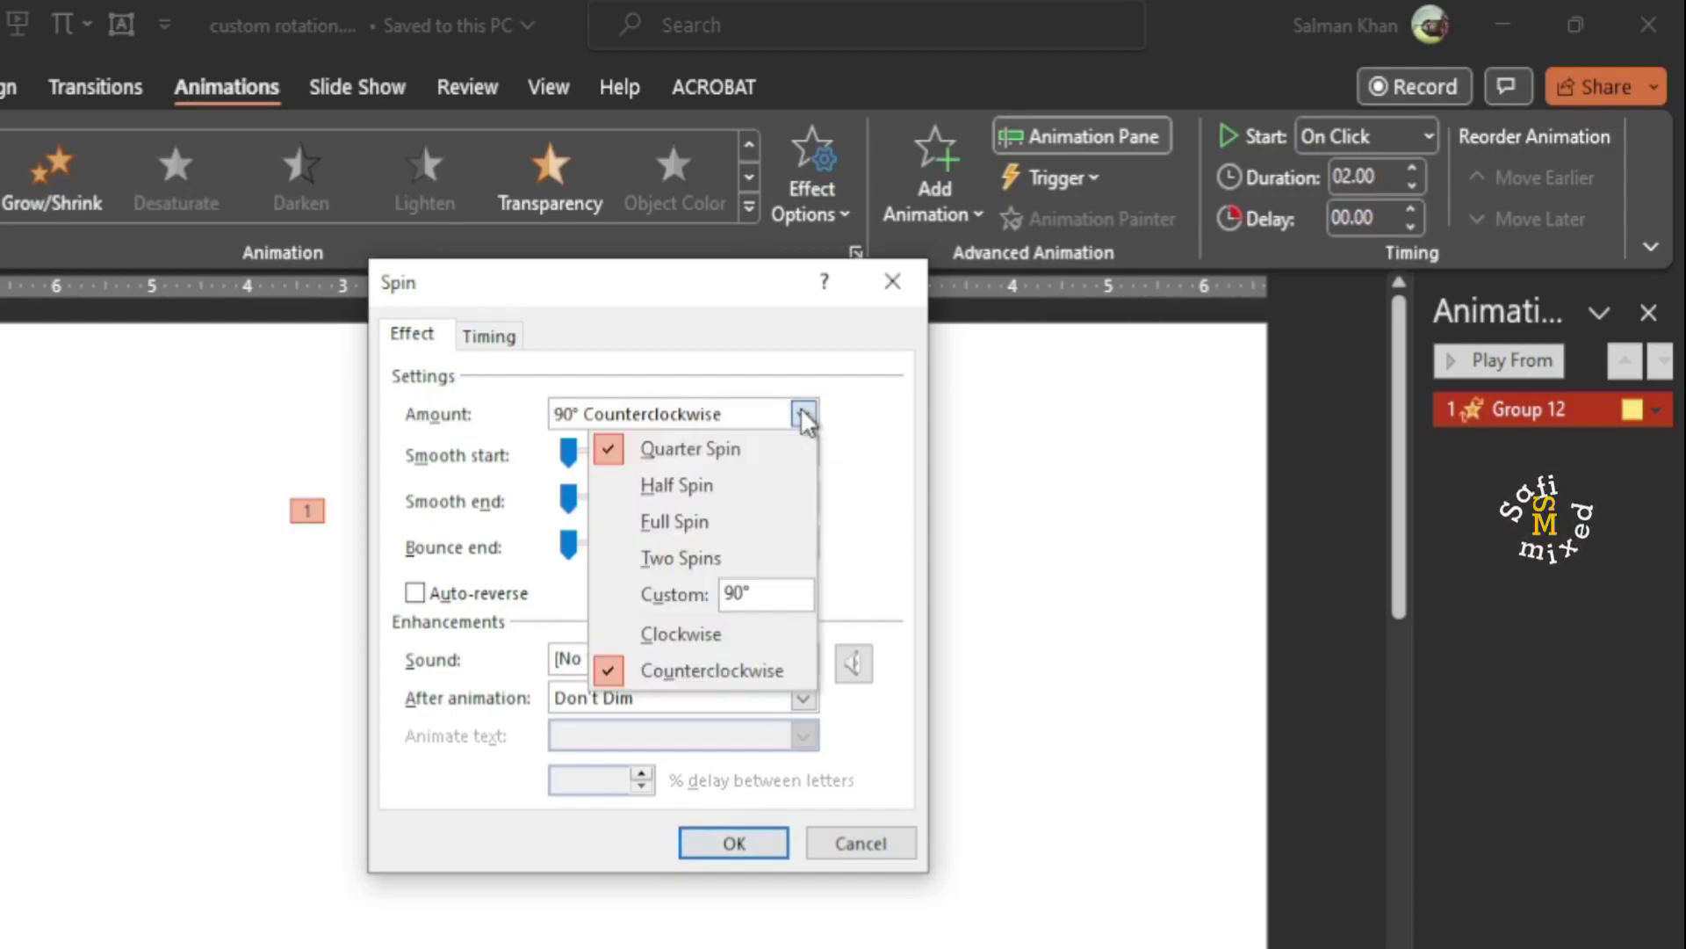
Step: Apply the quarter-turn counterclockwise spin from the Custom amount field and close the Spin dialog
click(736, 593)
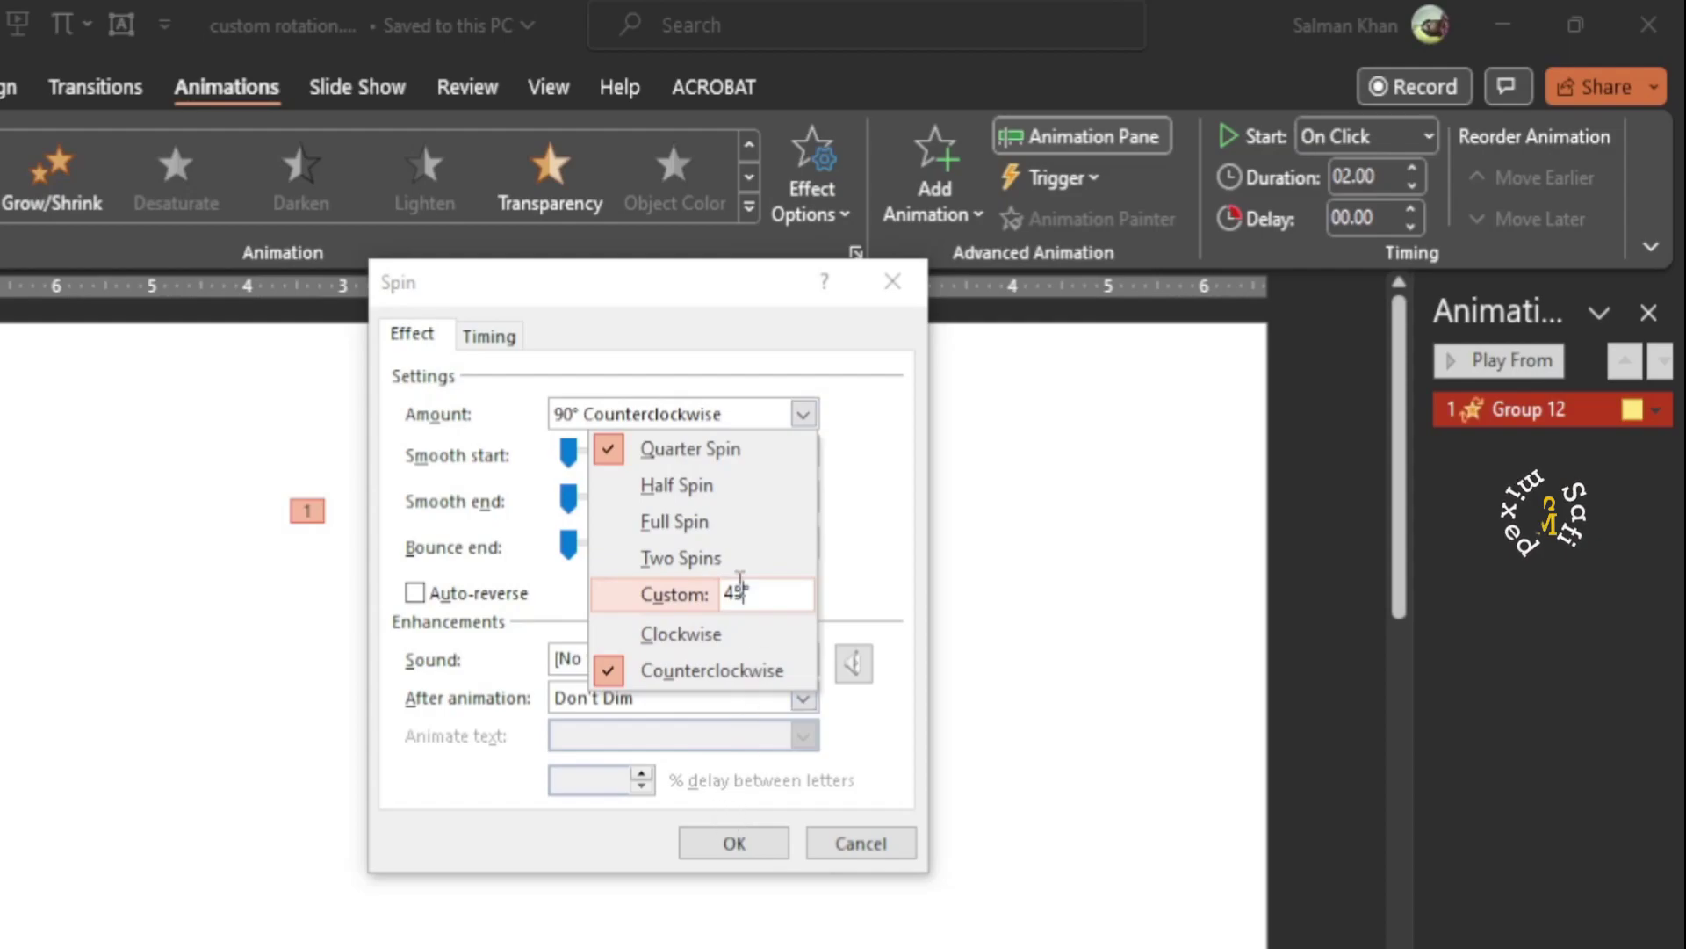
click(733, 843)
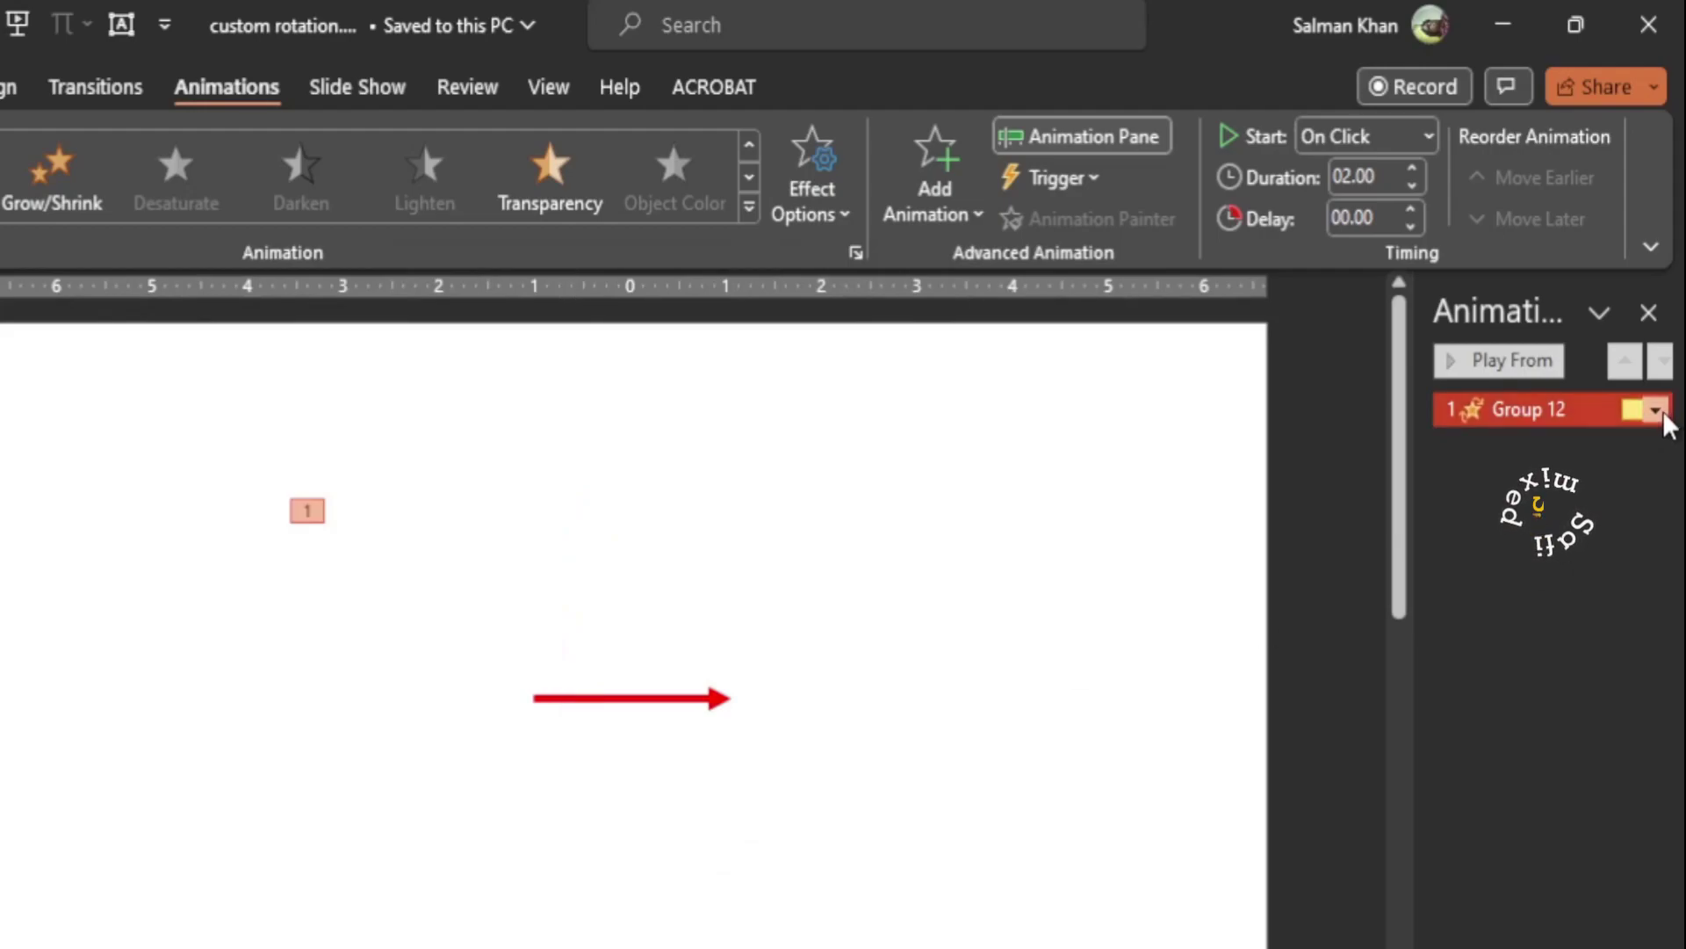
Step: Replace Group 12's custom spin angle of 90 with 45° counterclockwise and apply it
click(1657, 409)
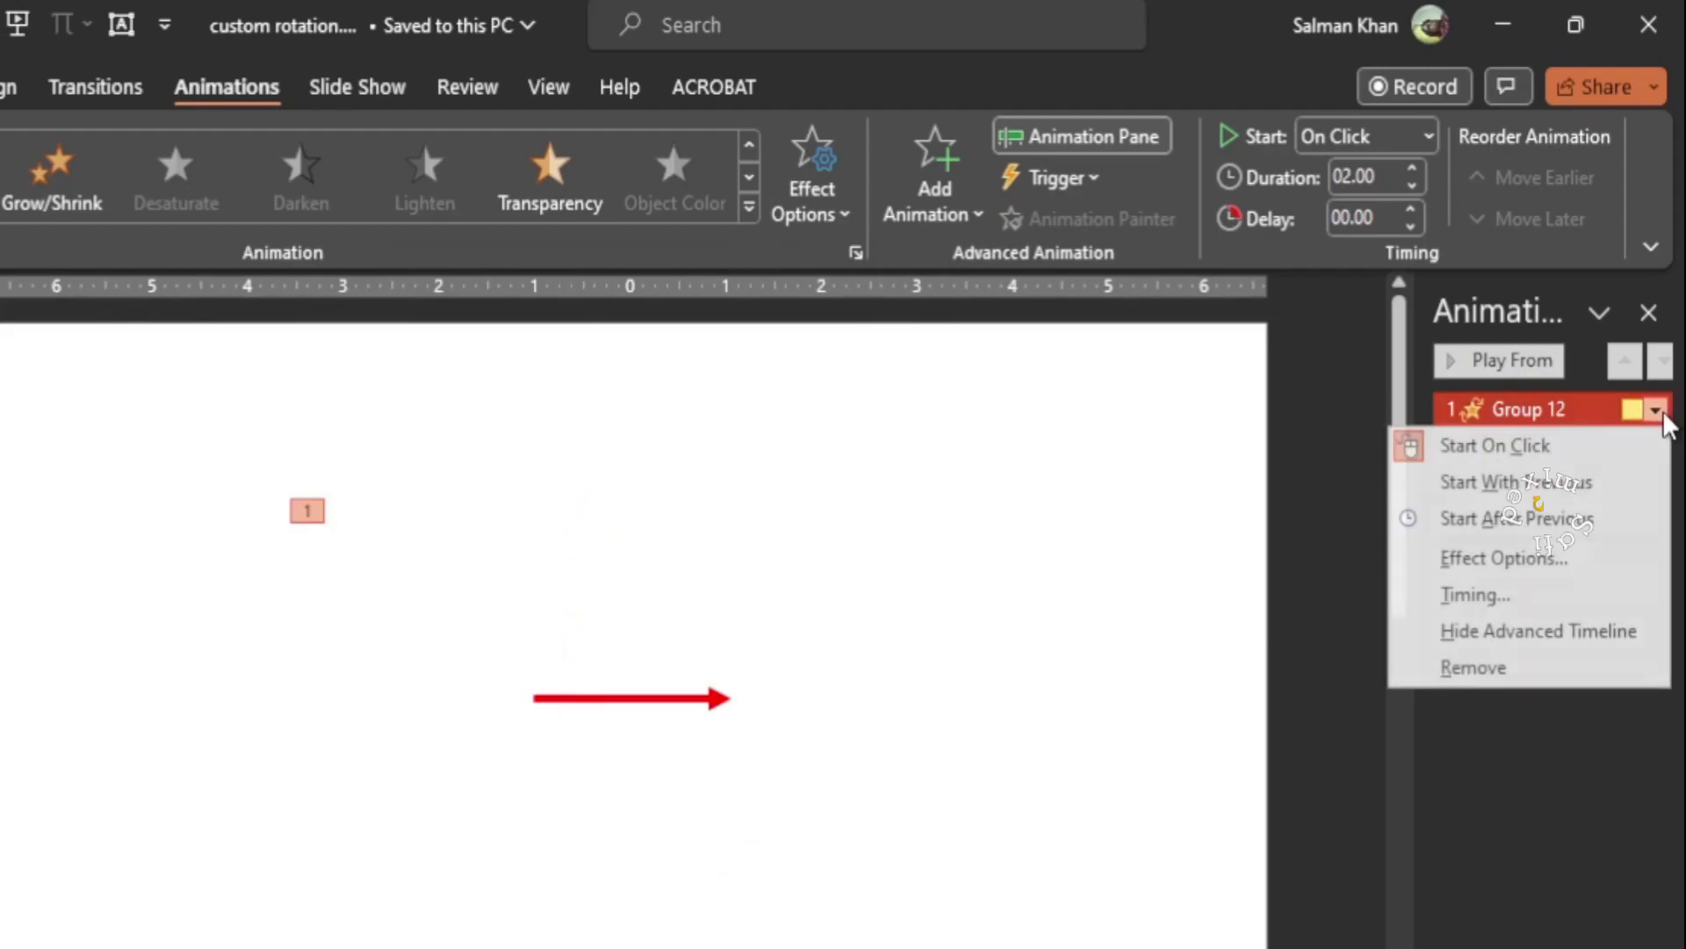
click(1511, 543)
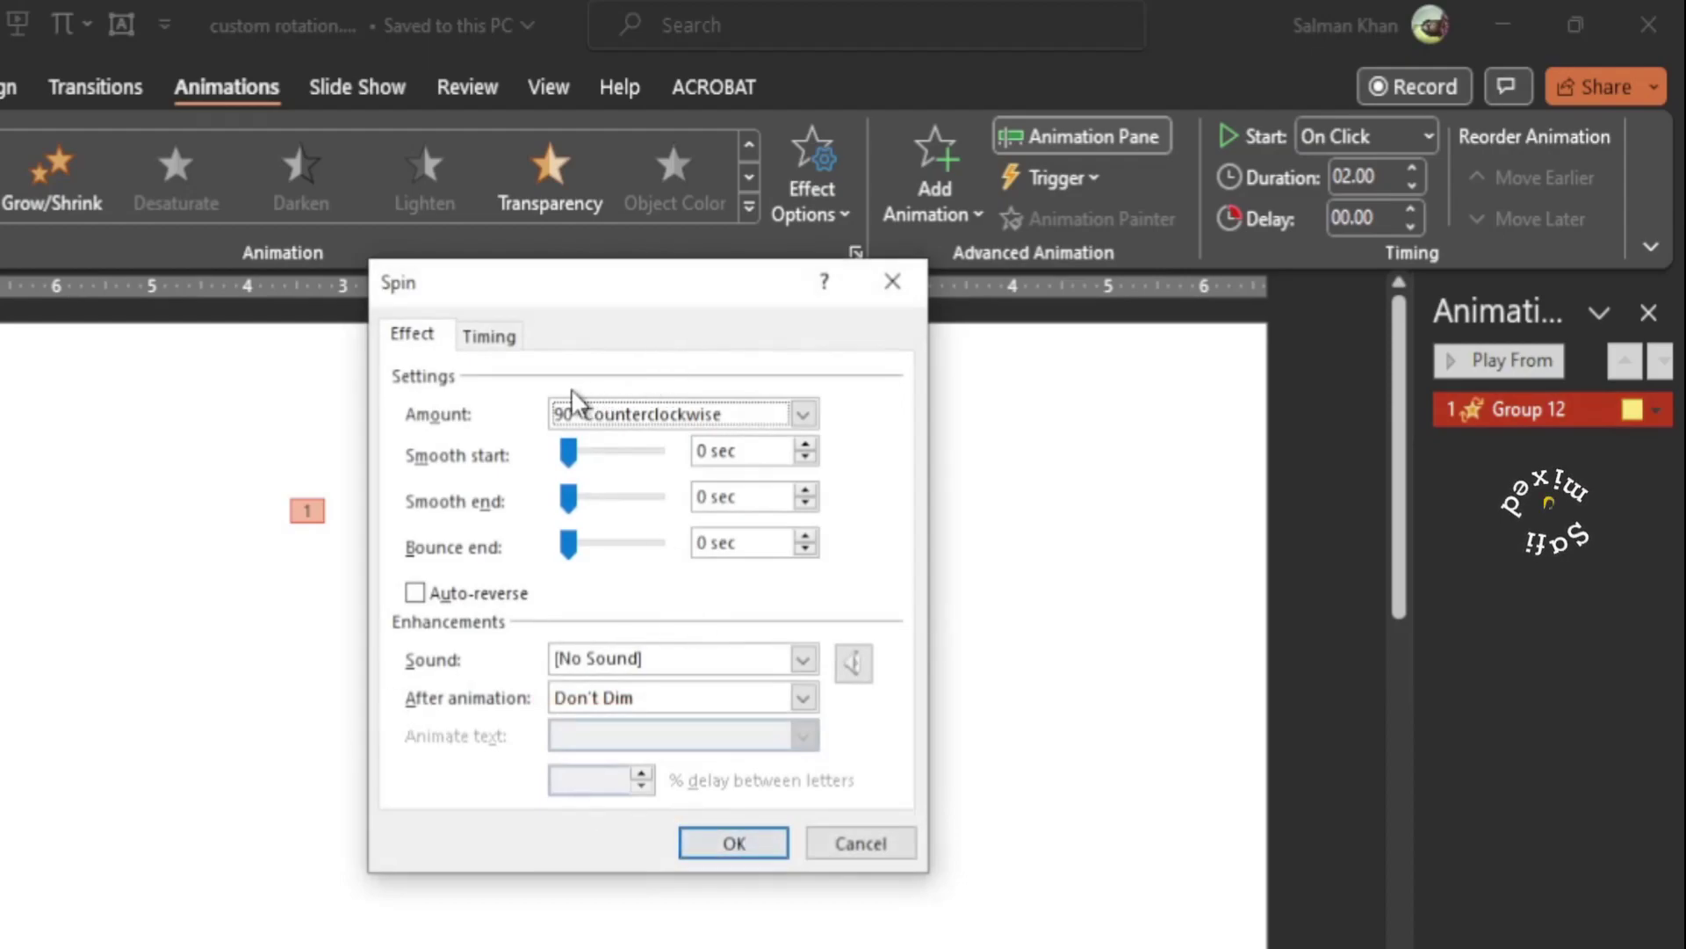
click(804, 411)
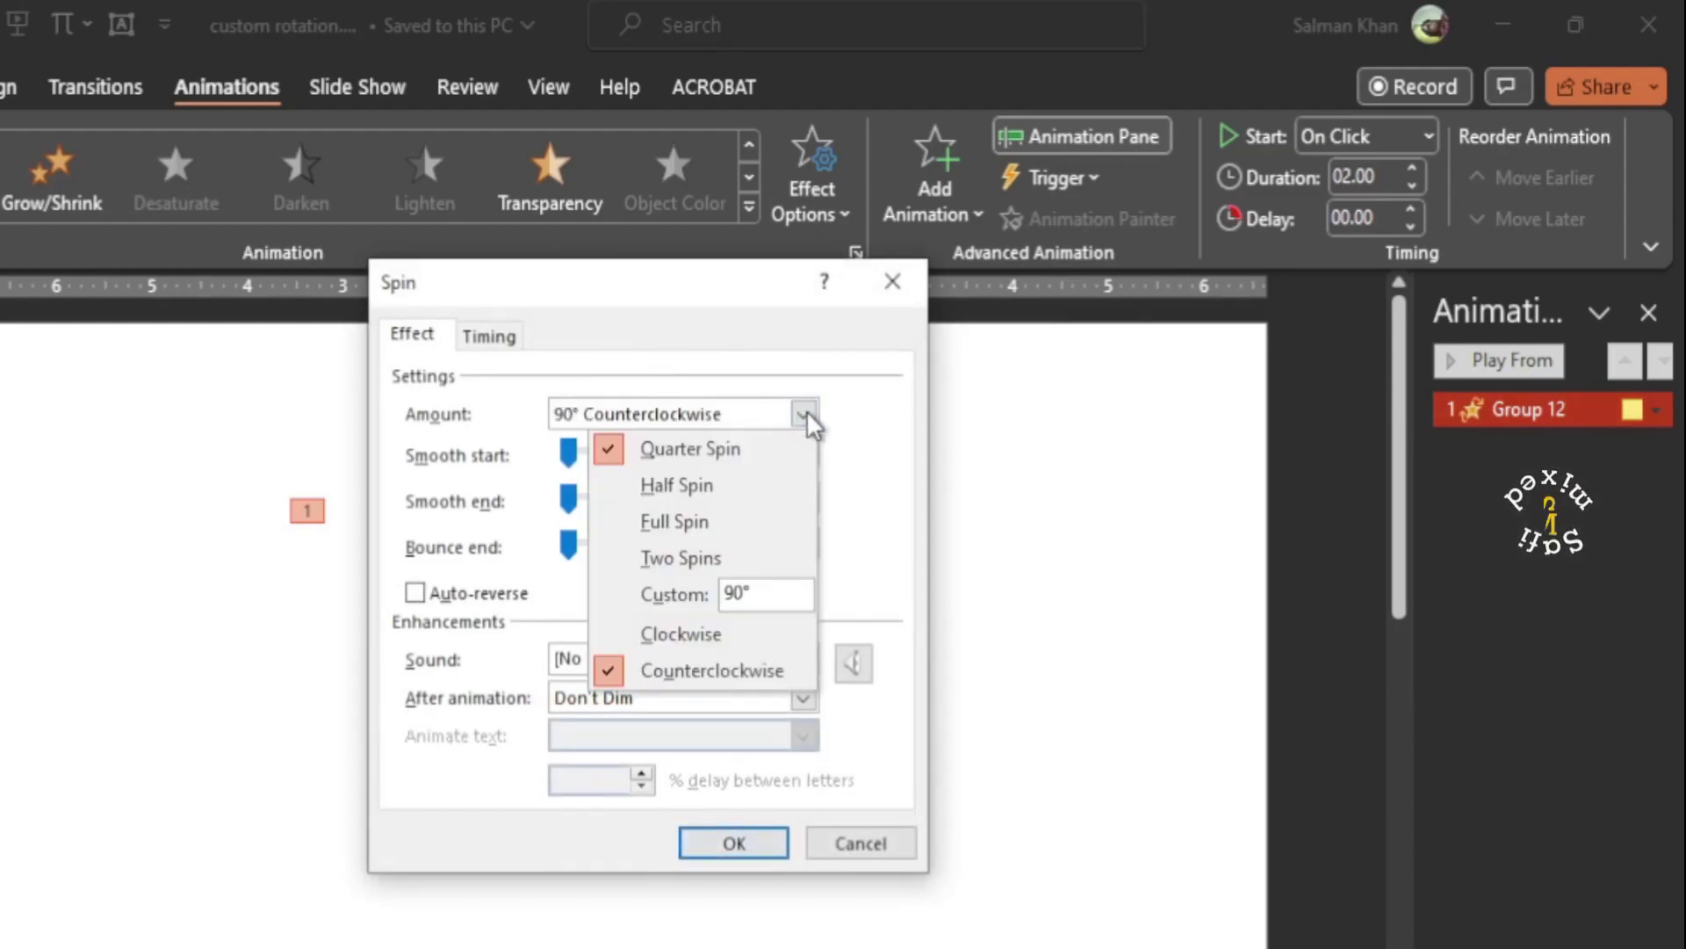
click(738, 594)
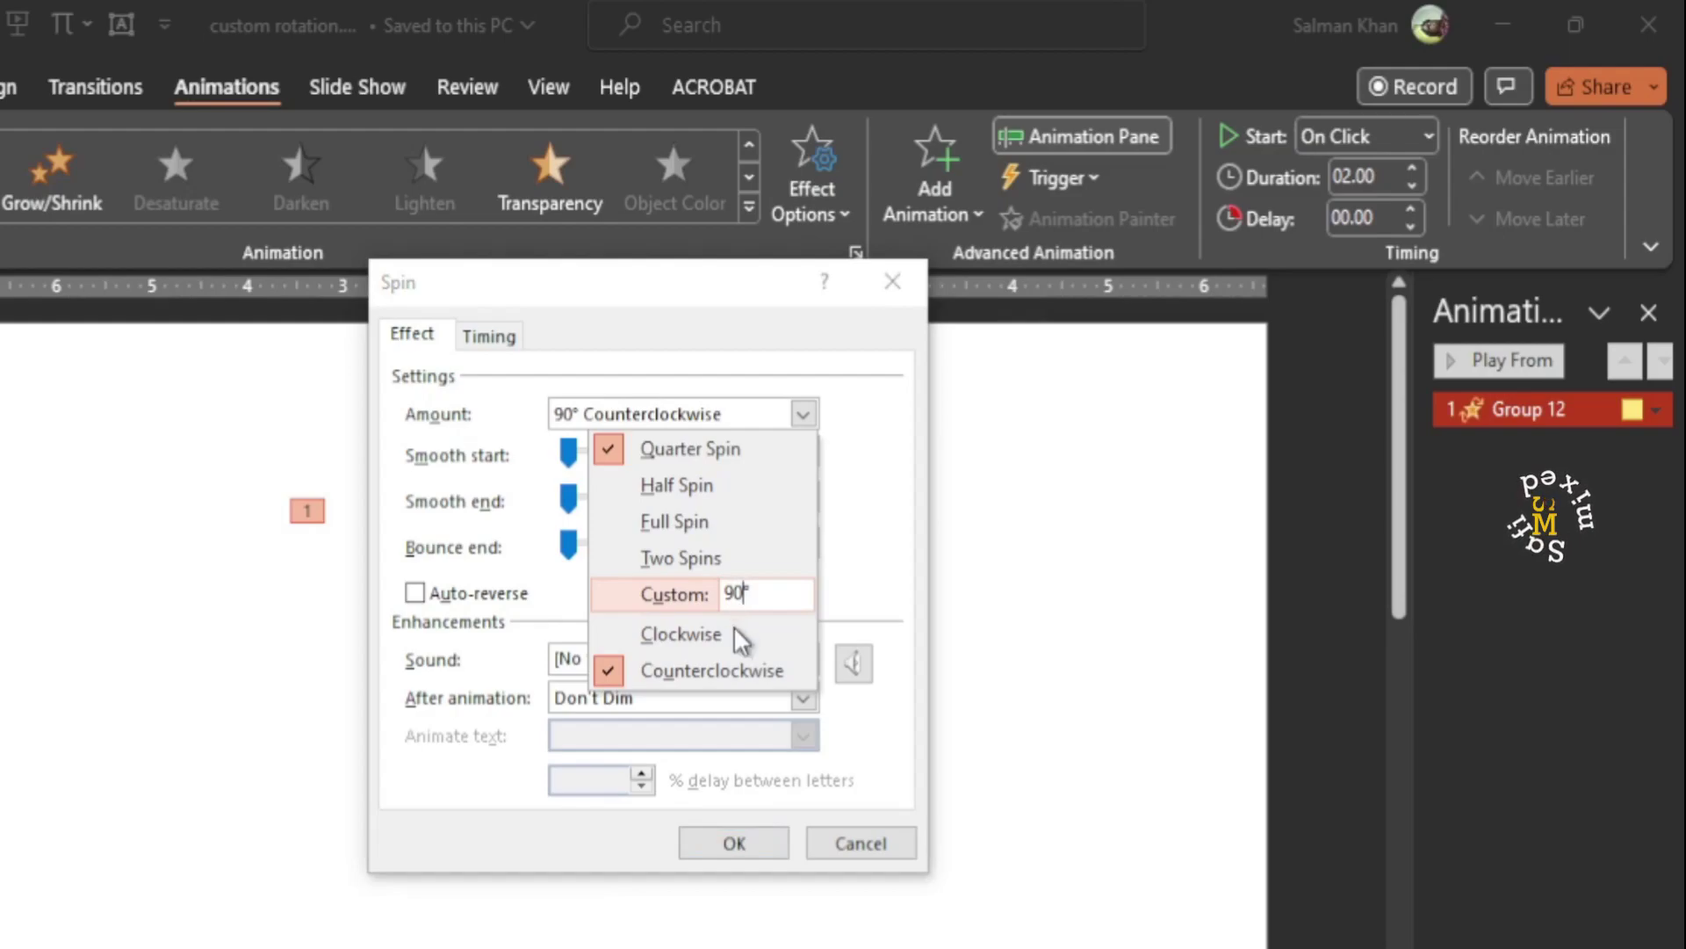
key(BackSpace)
key(BackSpace)
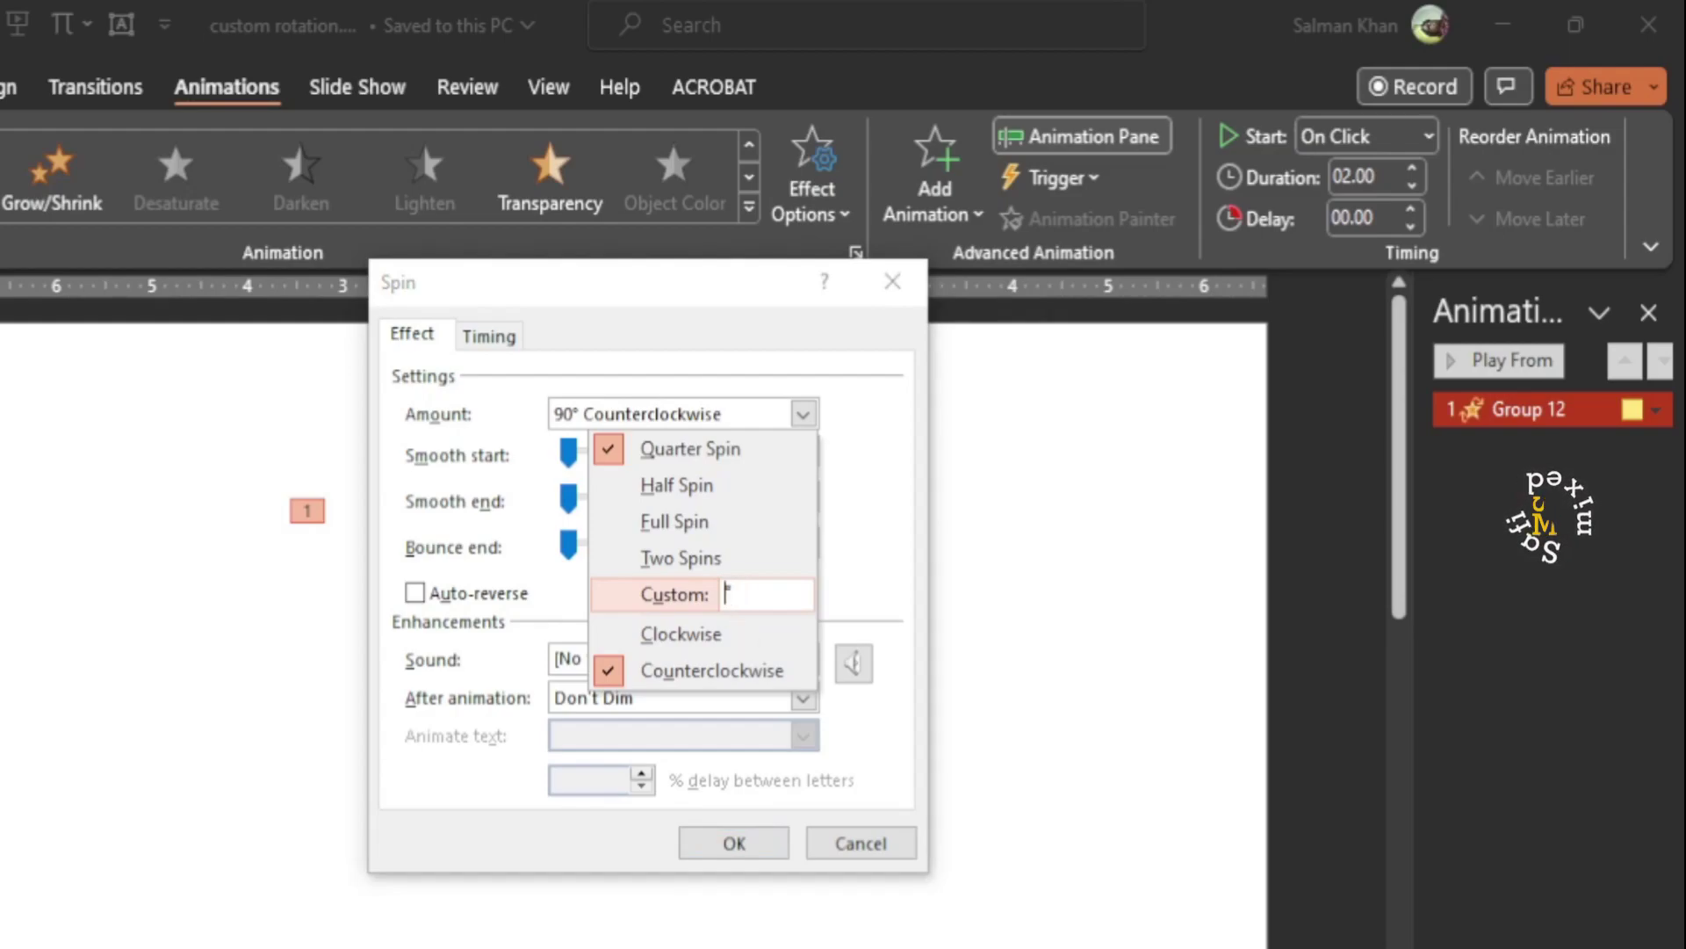
text(4)
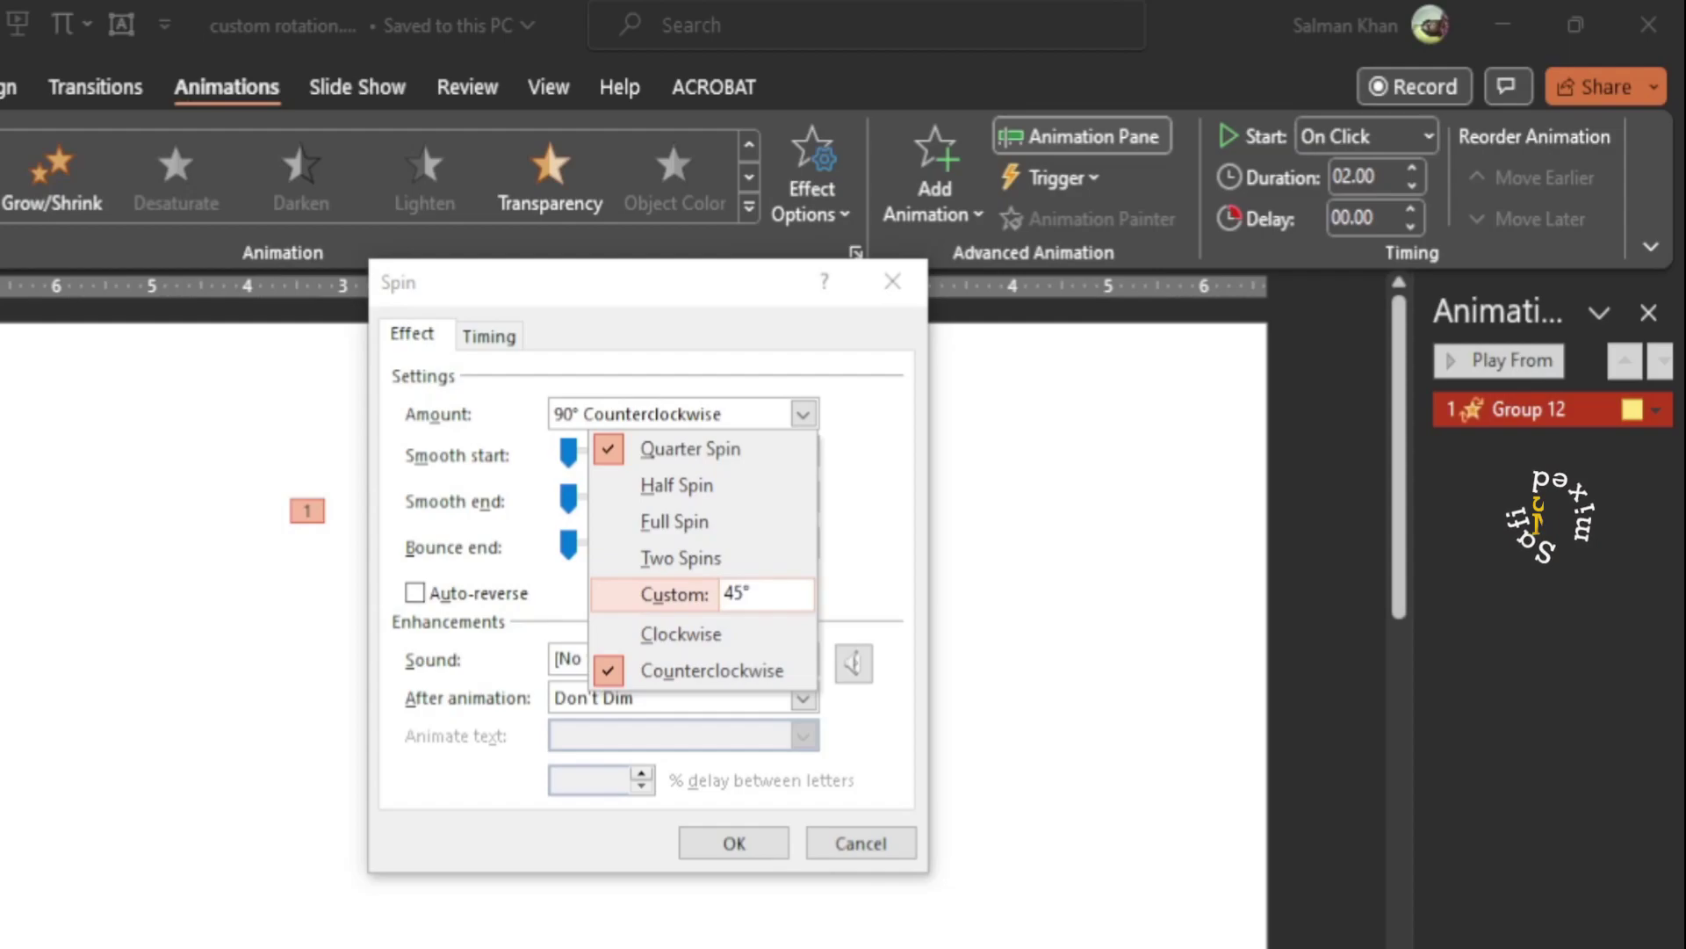
text(5)
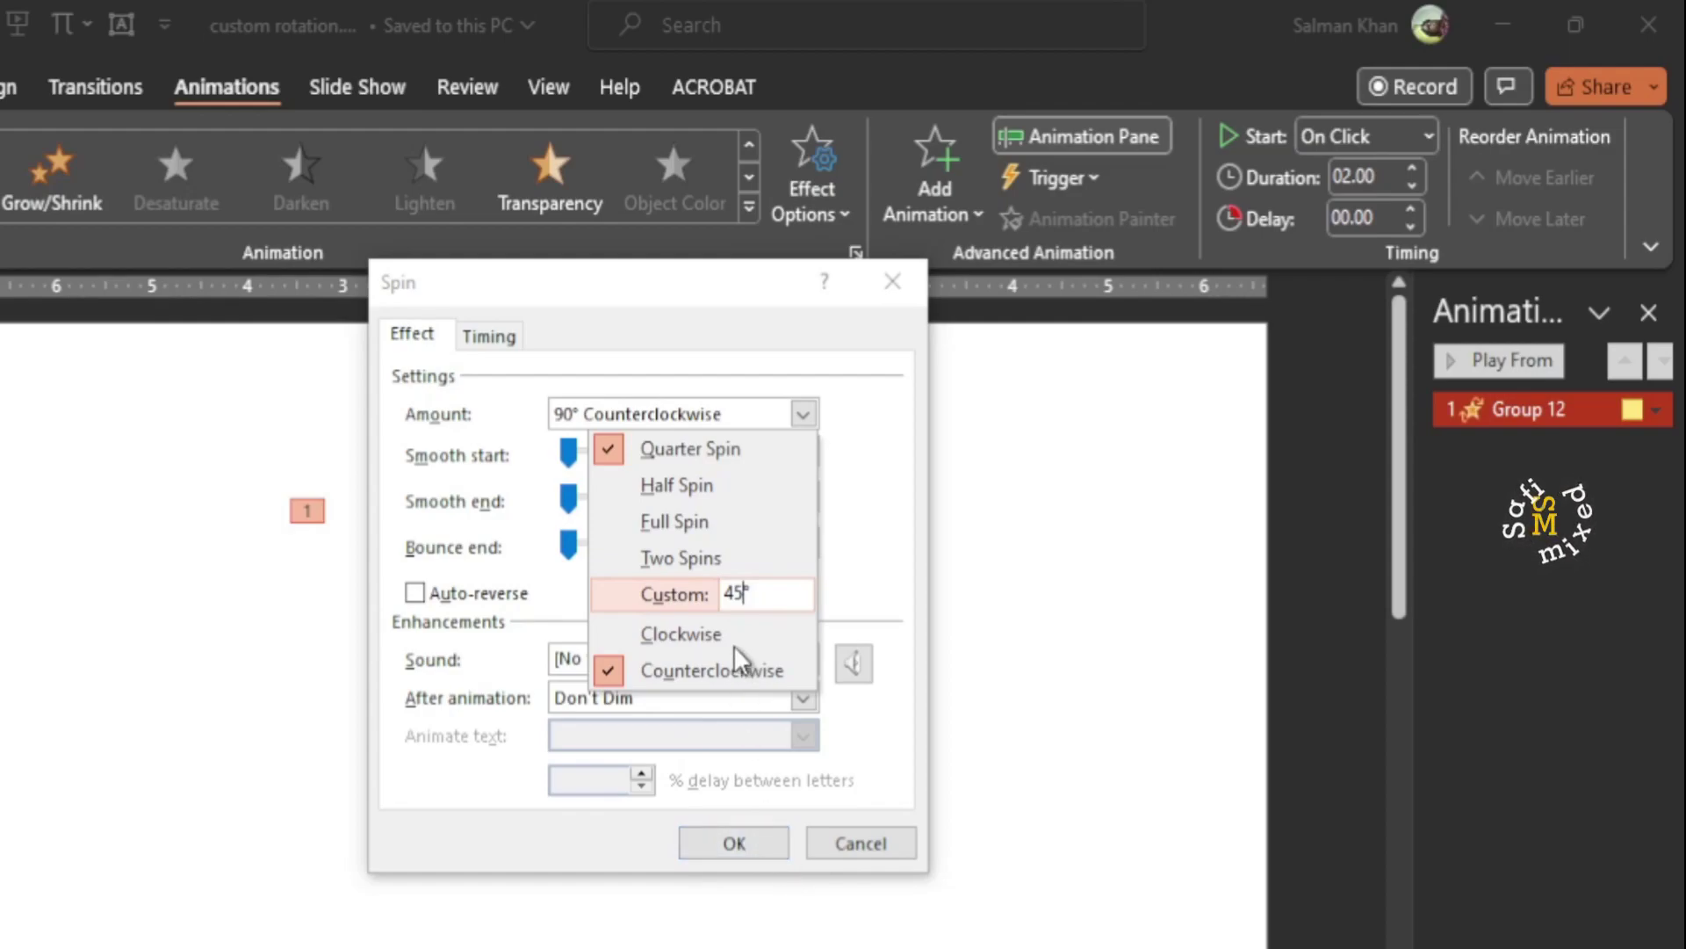
key(Return)
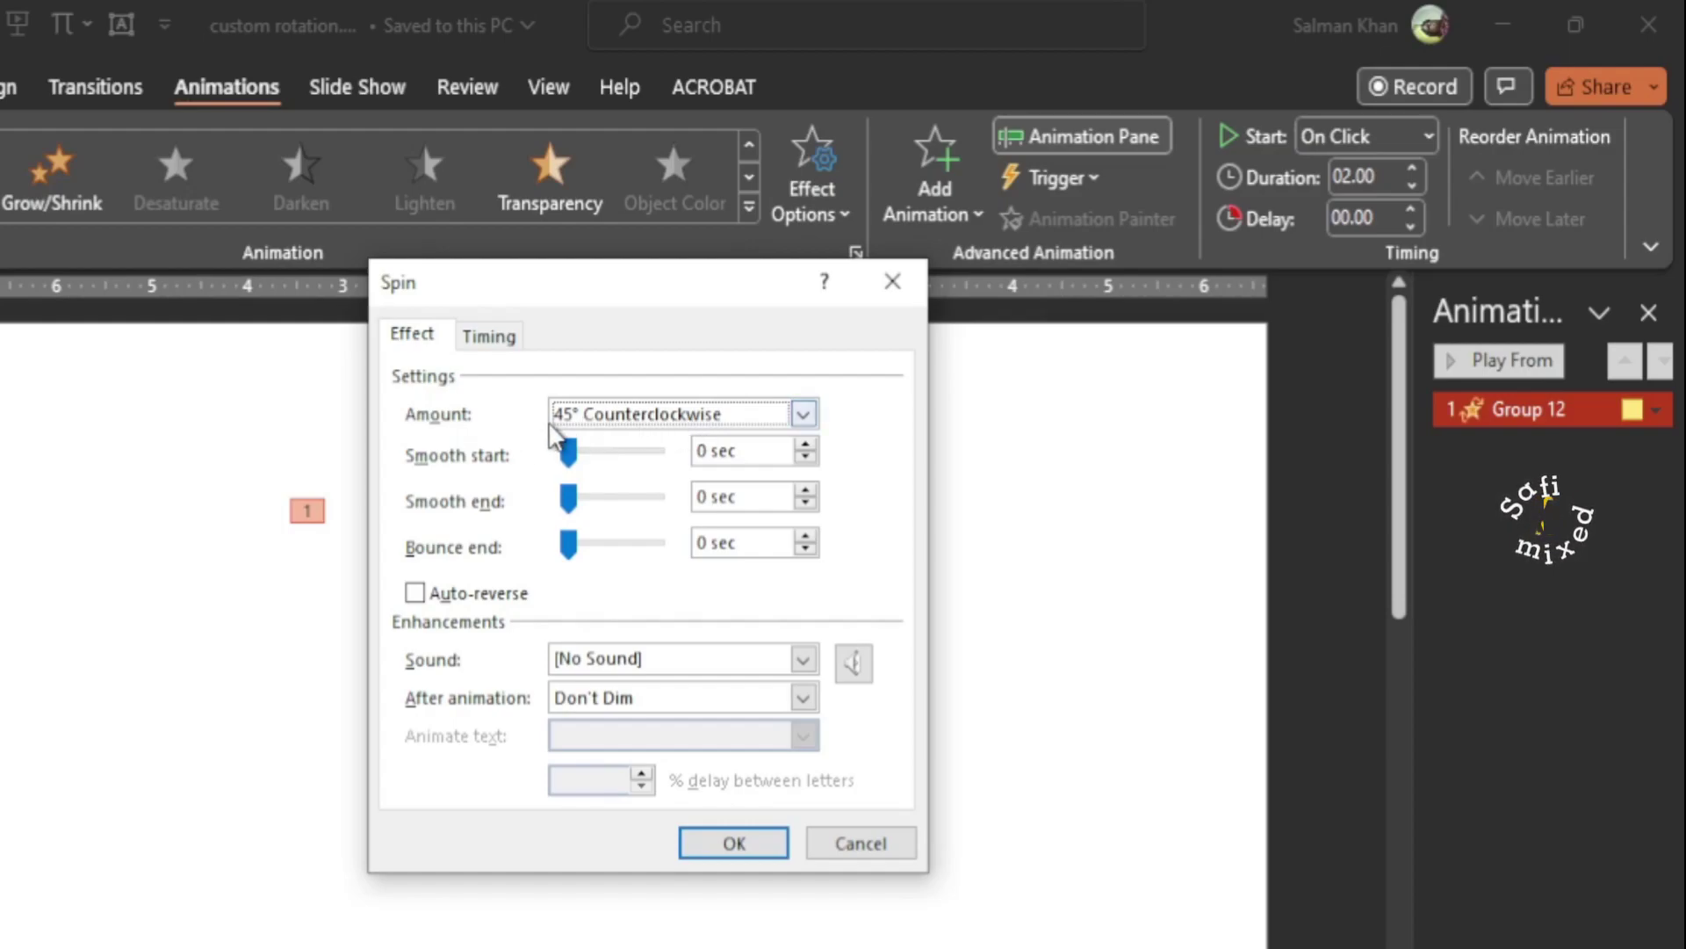
click(732, 843)
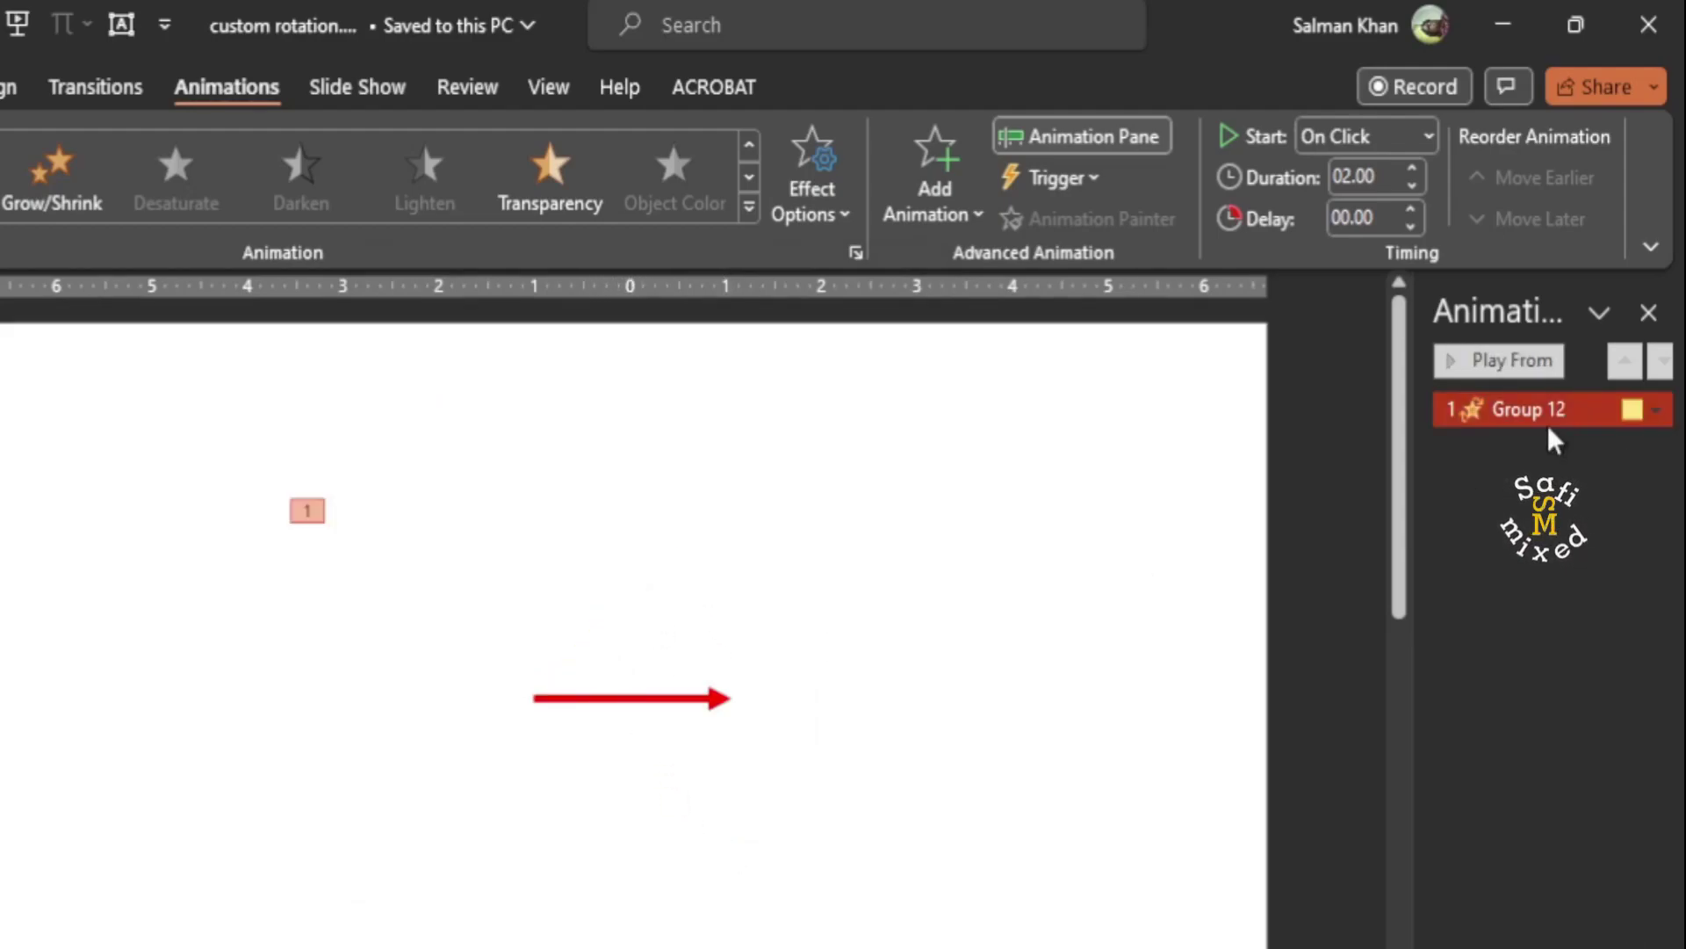
Step: Replace Group 12's custom spin angle of 45 with 30° counterclockwise and apply it
click(1653, 411)
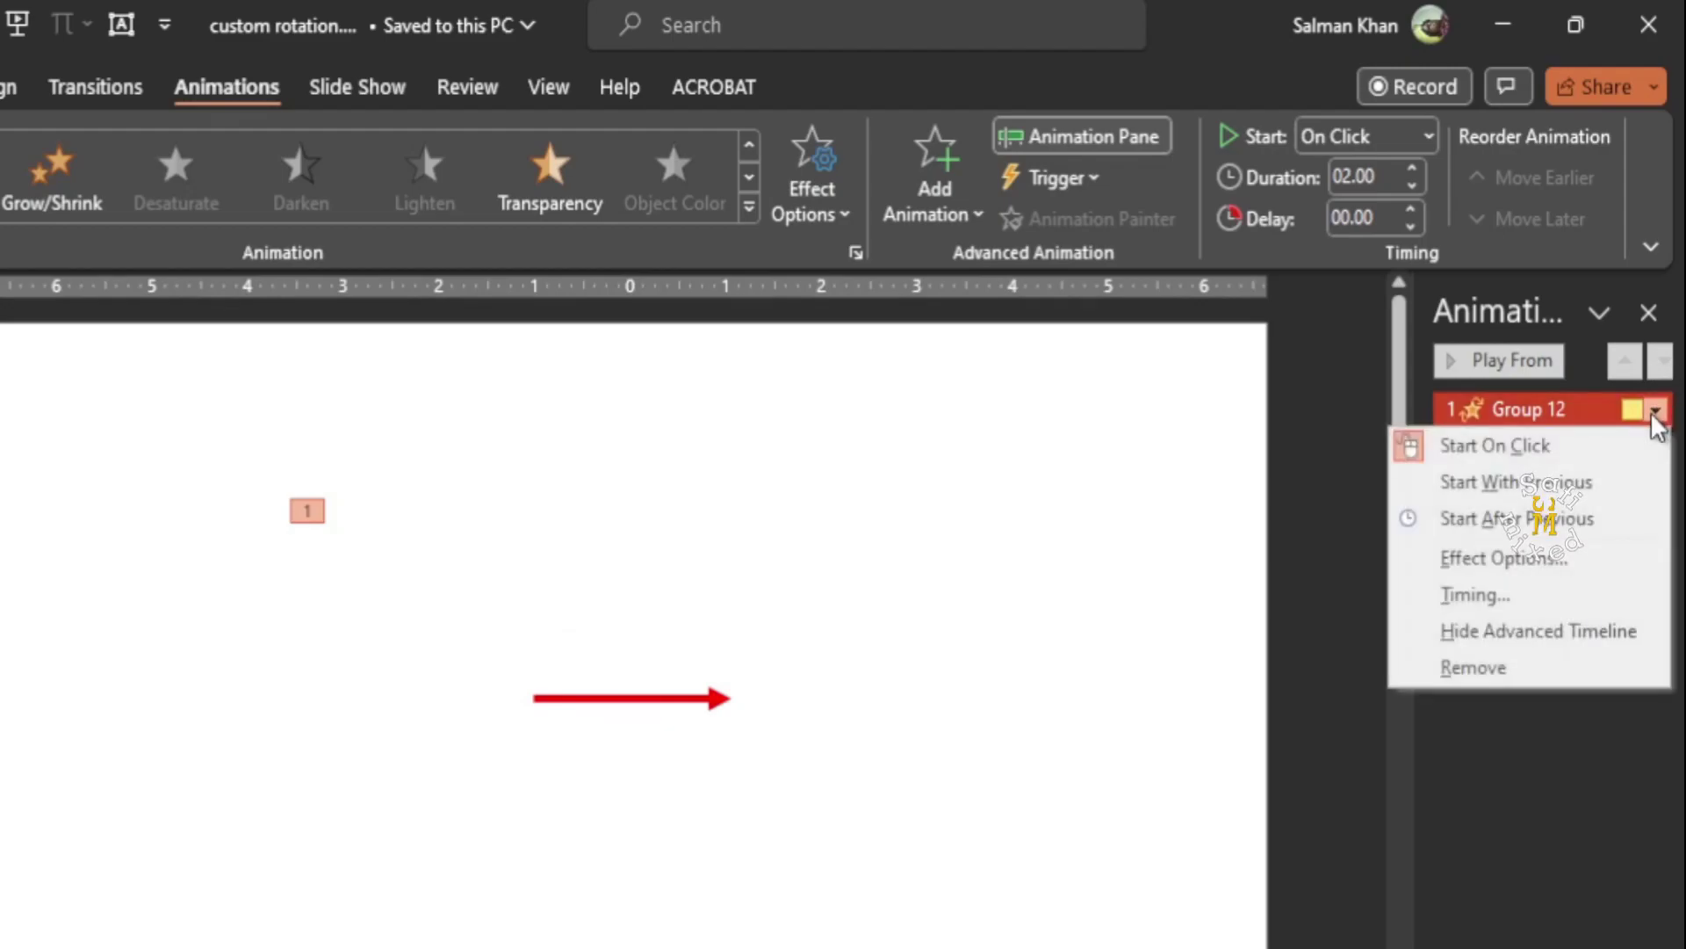
click(1494, 557)
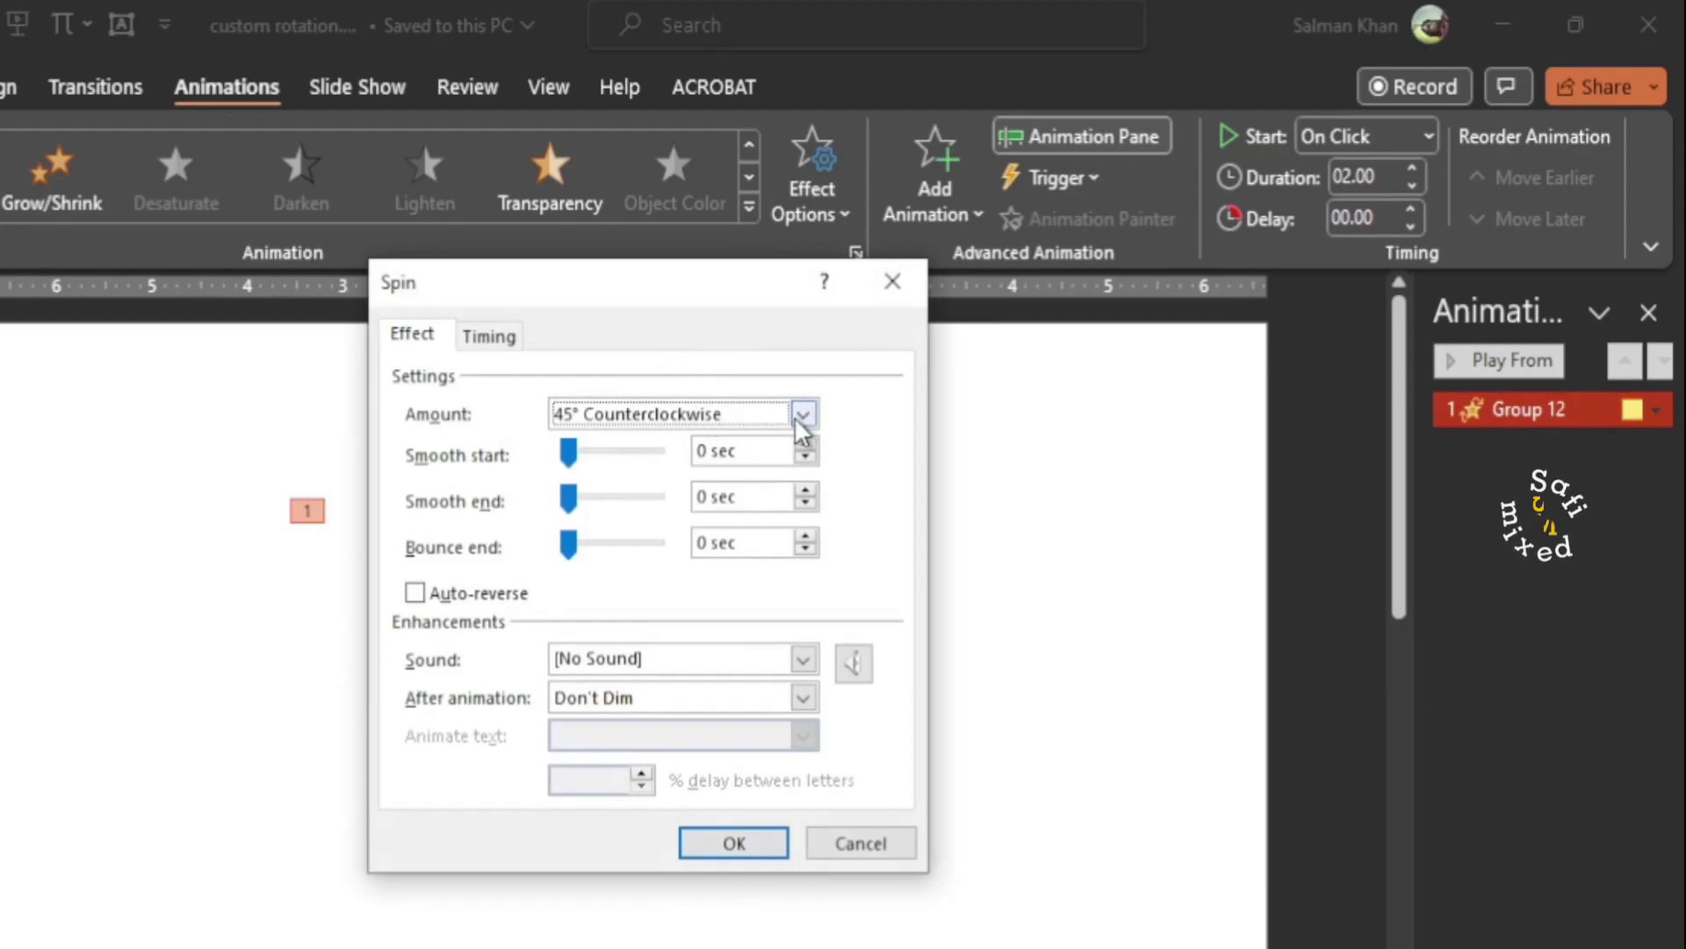
click(801, 415)
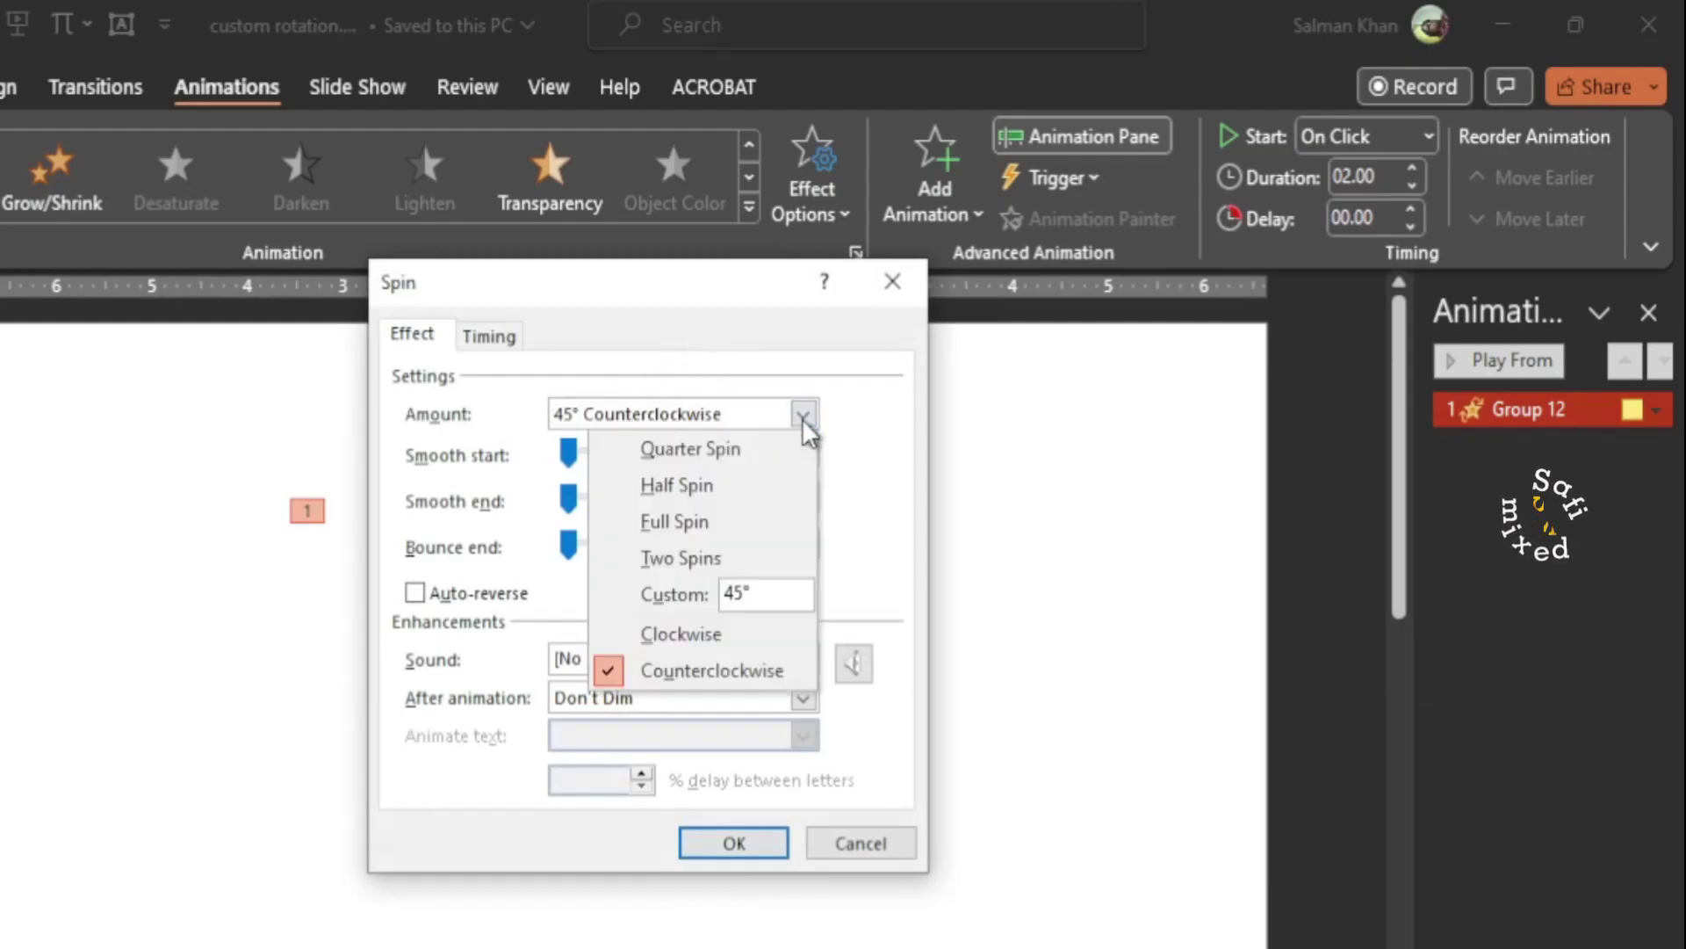
click(742, 595)
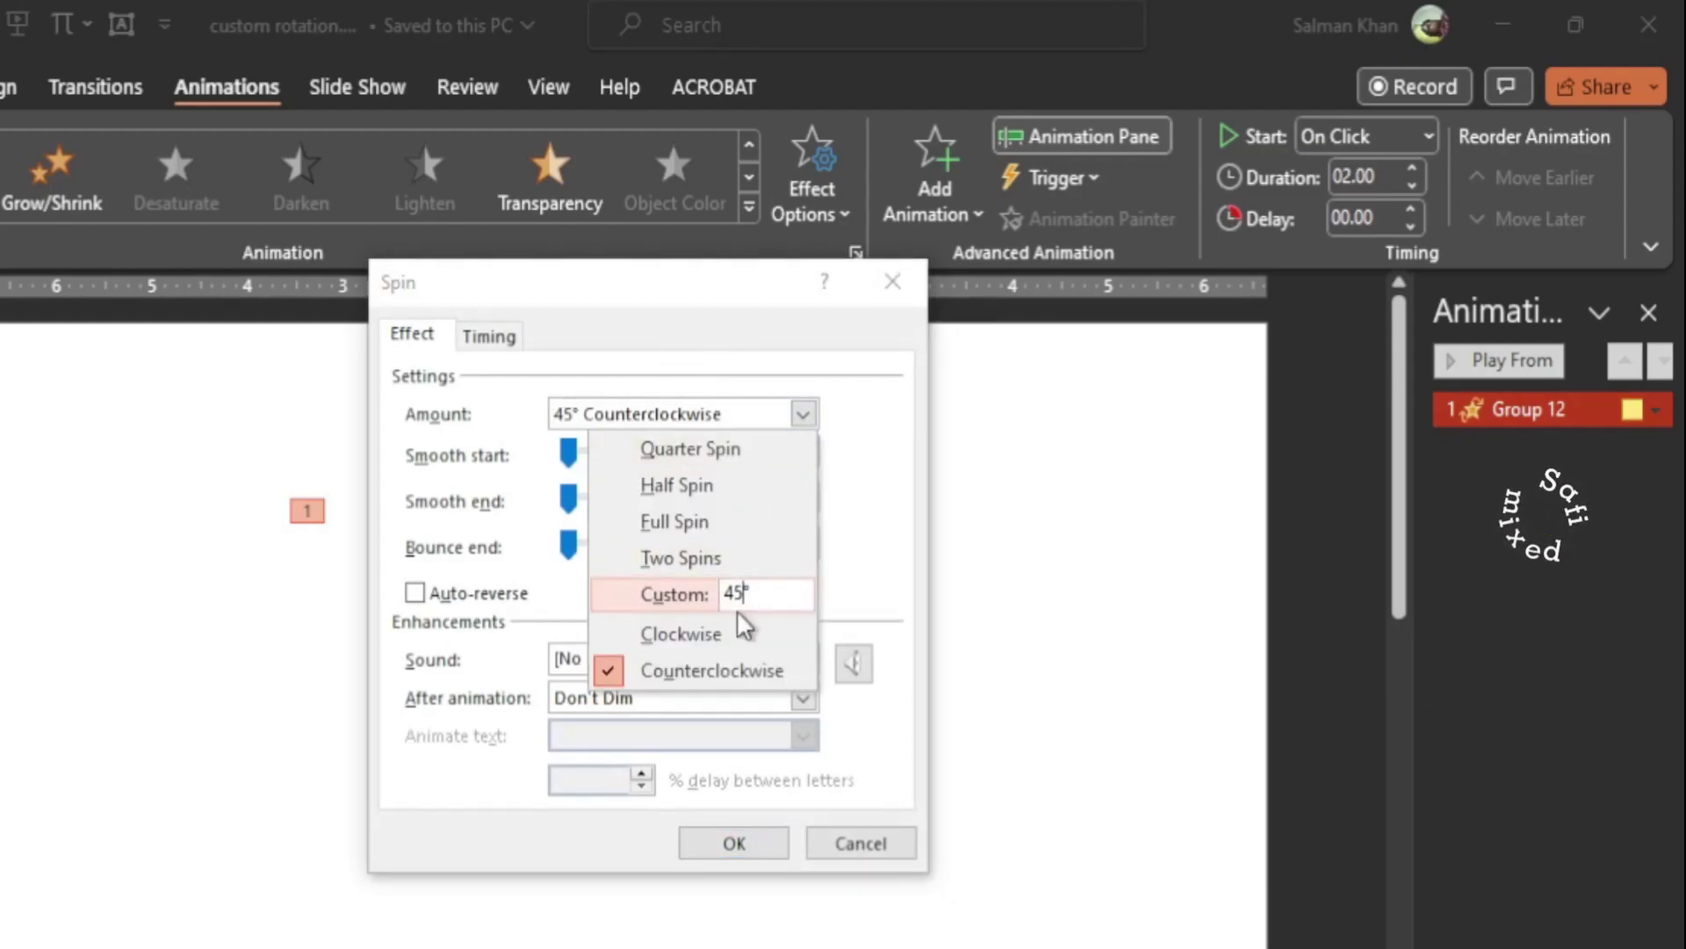
key(BackSpace)
key(BackSpace)
text(3)
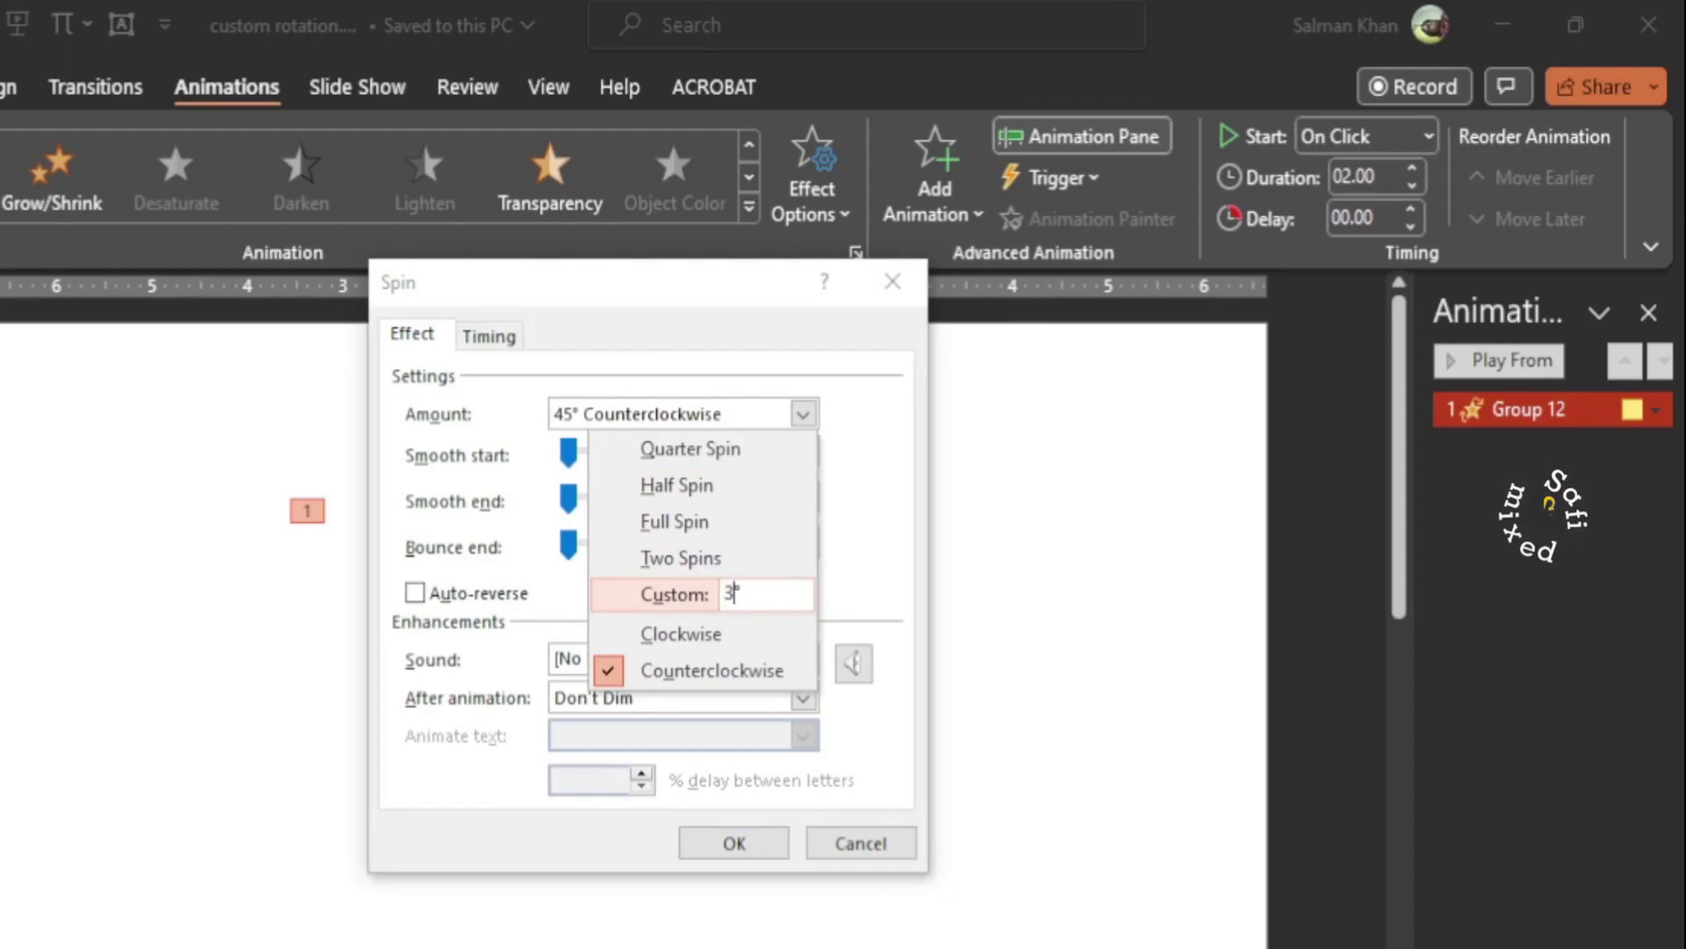
text(0)
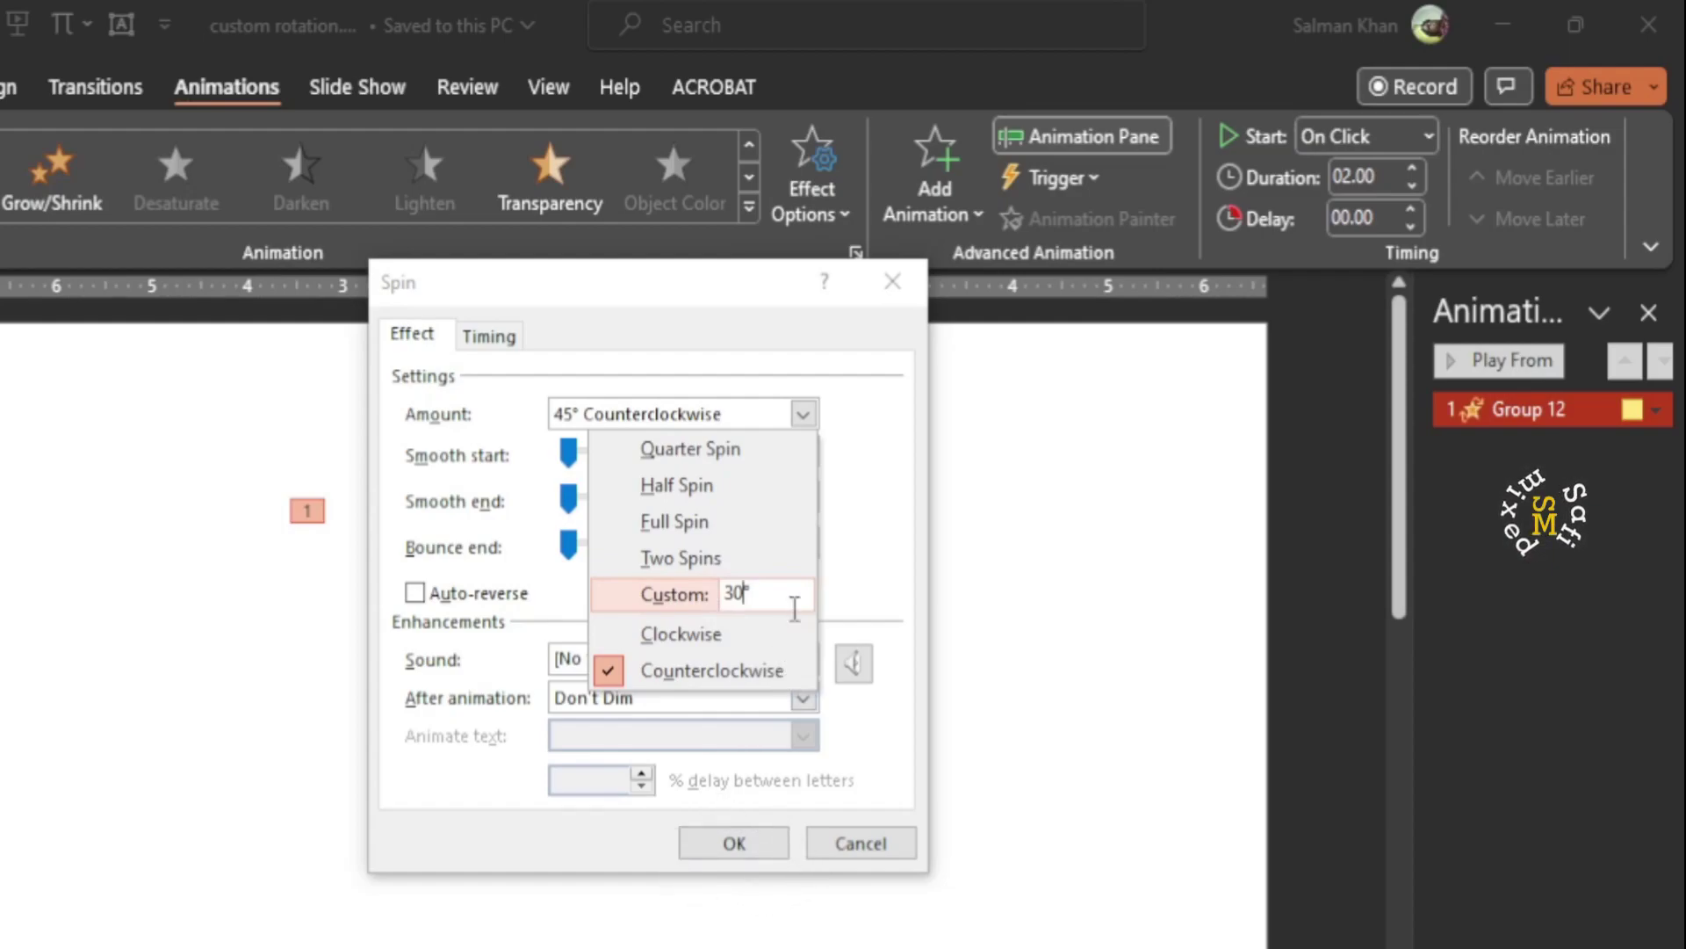
key(Return)
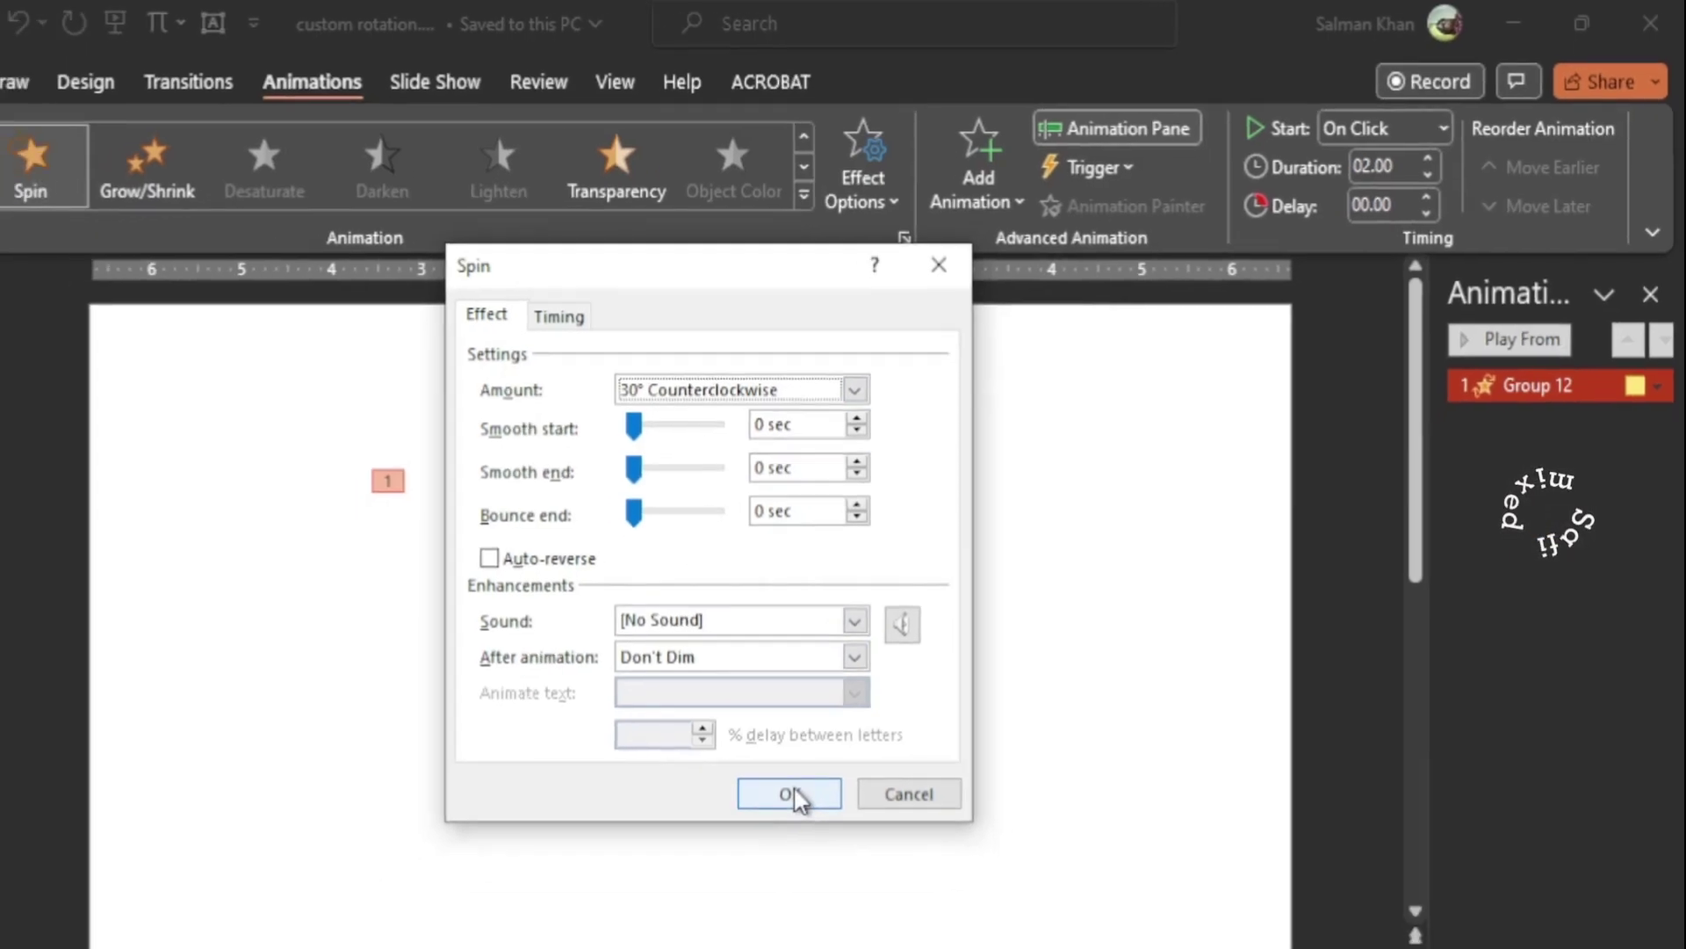
click(791, 793)
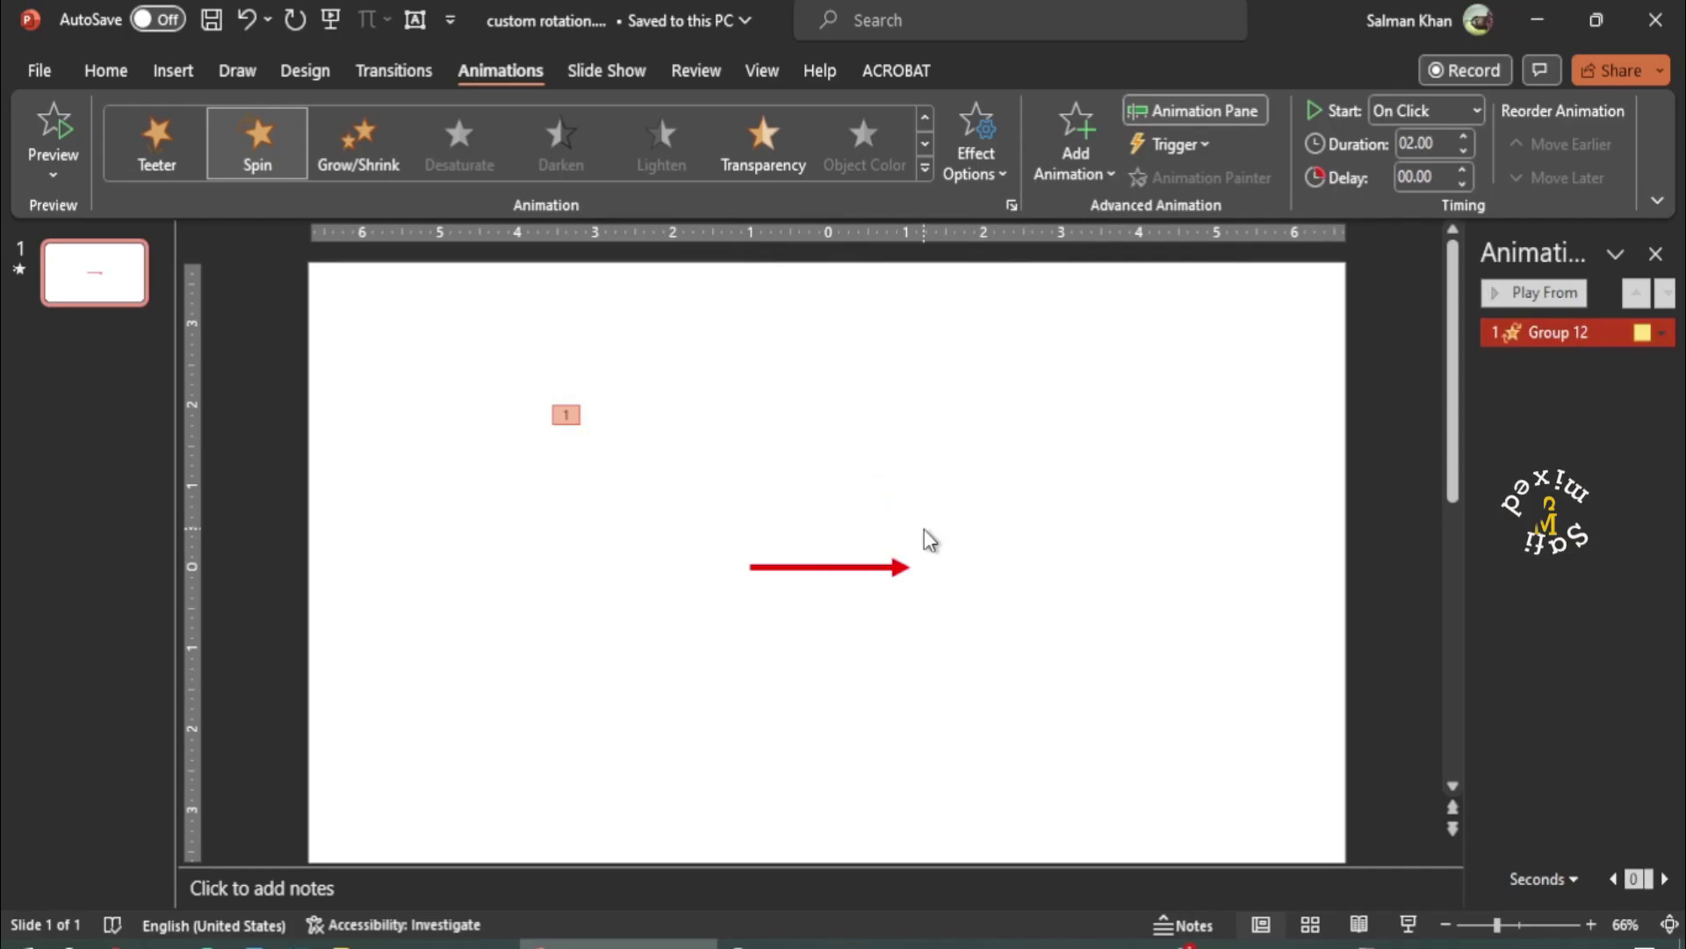
click(1663, 332)
click(1493, 448)
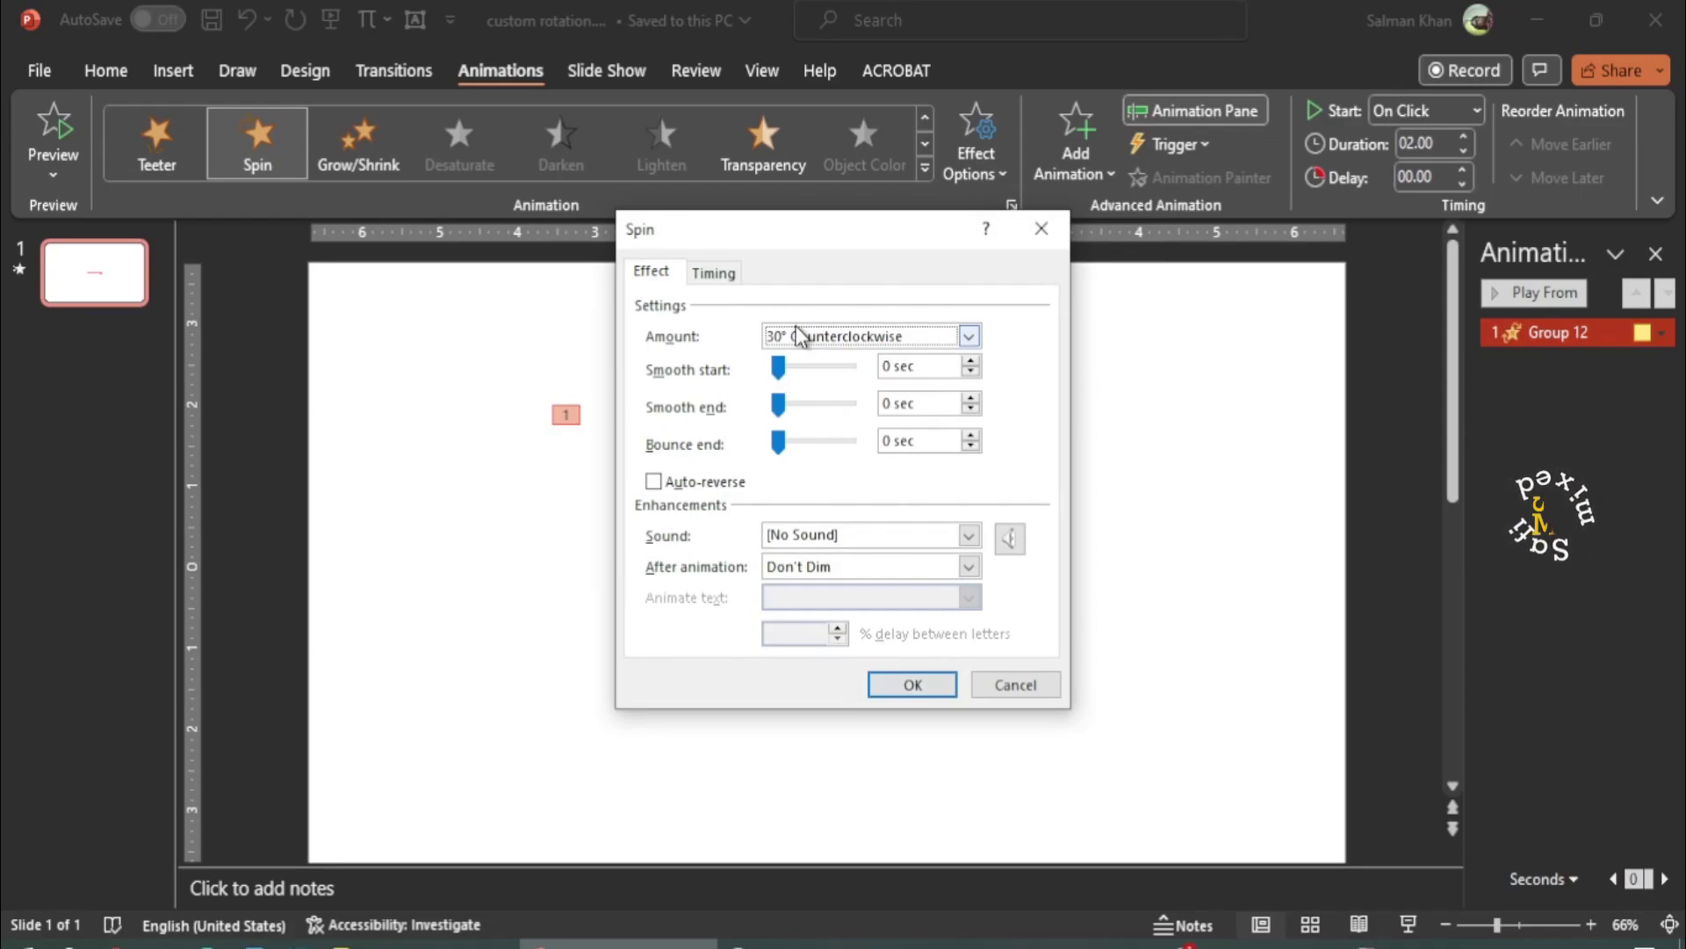
click(914, 686)
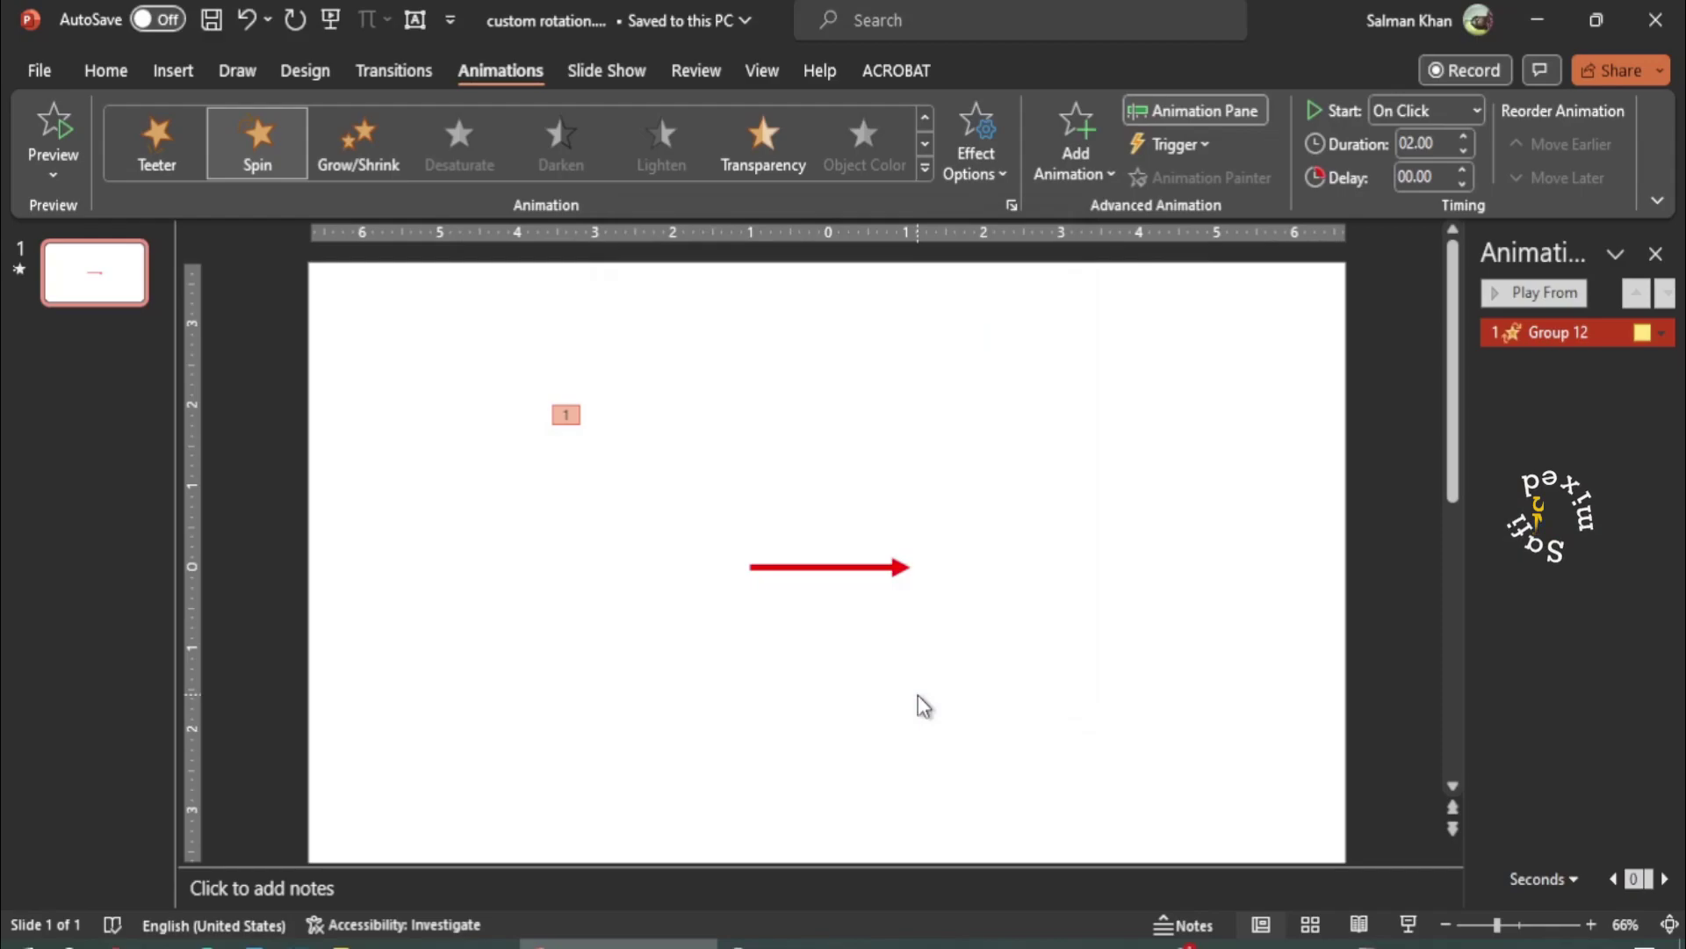